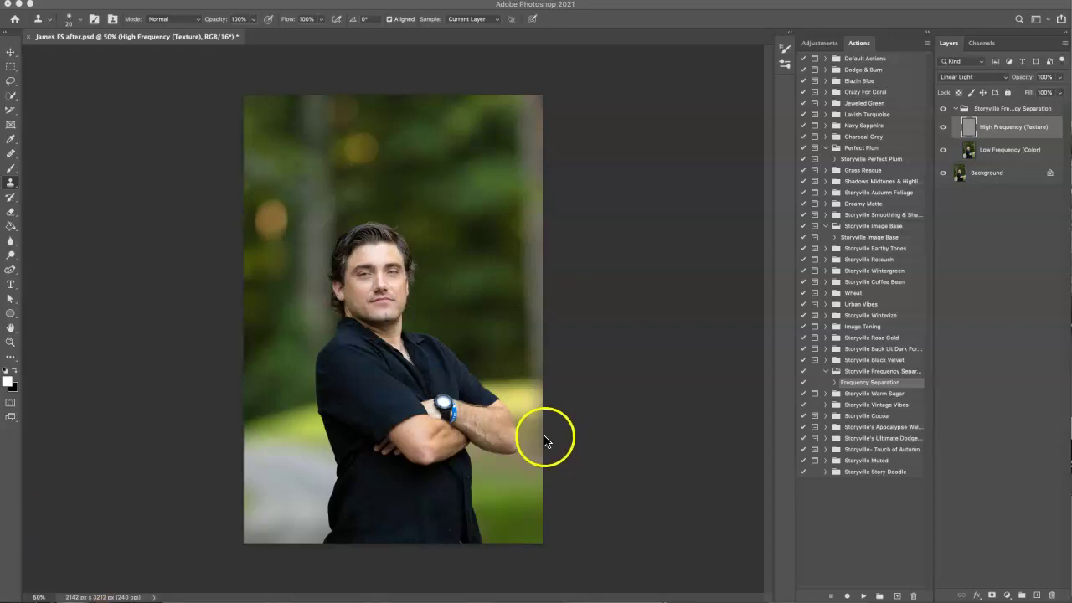
Zoom to 200% on the face and toggle the frequency separation group off and on to compare the skin.
{"action": "key", "text": "super+plus"}
{"action": "key", "text": "super+plus"}
{"action": "key", "text": "super+plus"}
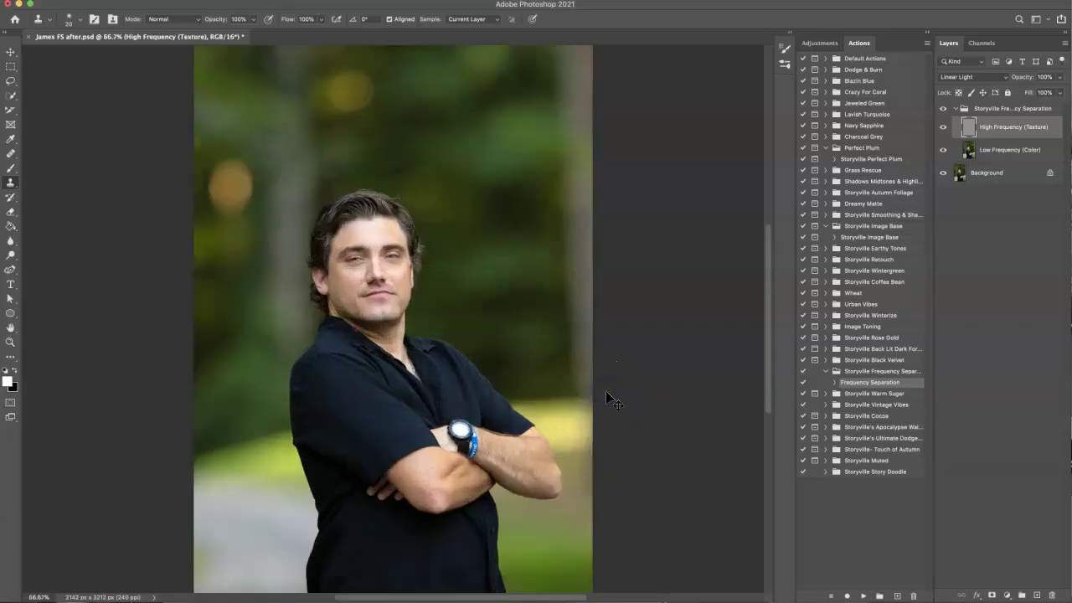
{"action": "left_click_drag", "start_coordinate": [766, 288], "coordinate": [771, 268]}
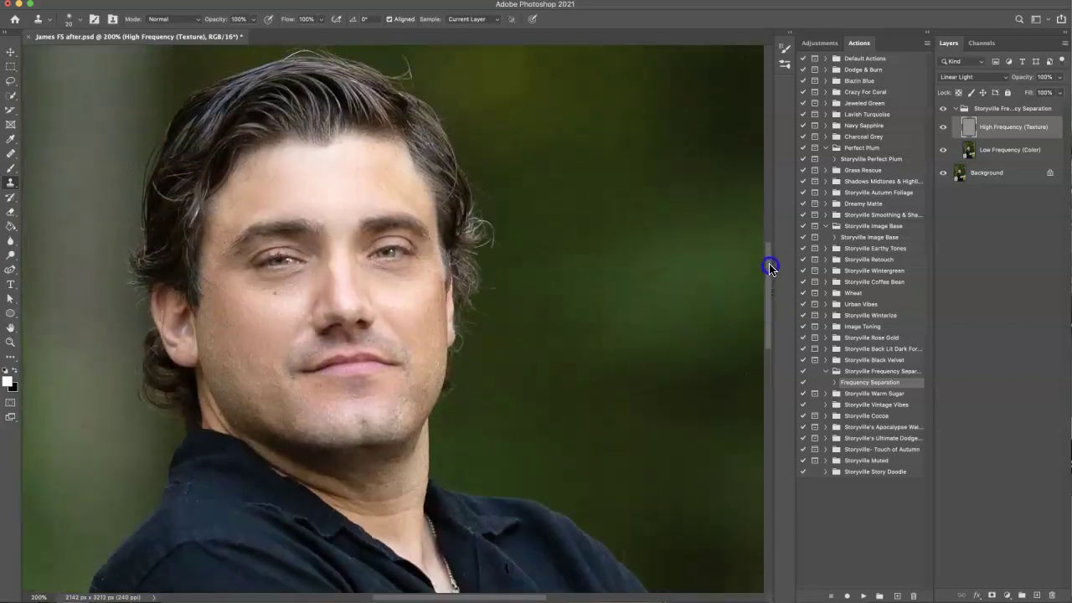
{"action": "left_click", "coordinate": [944, 110]}
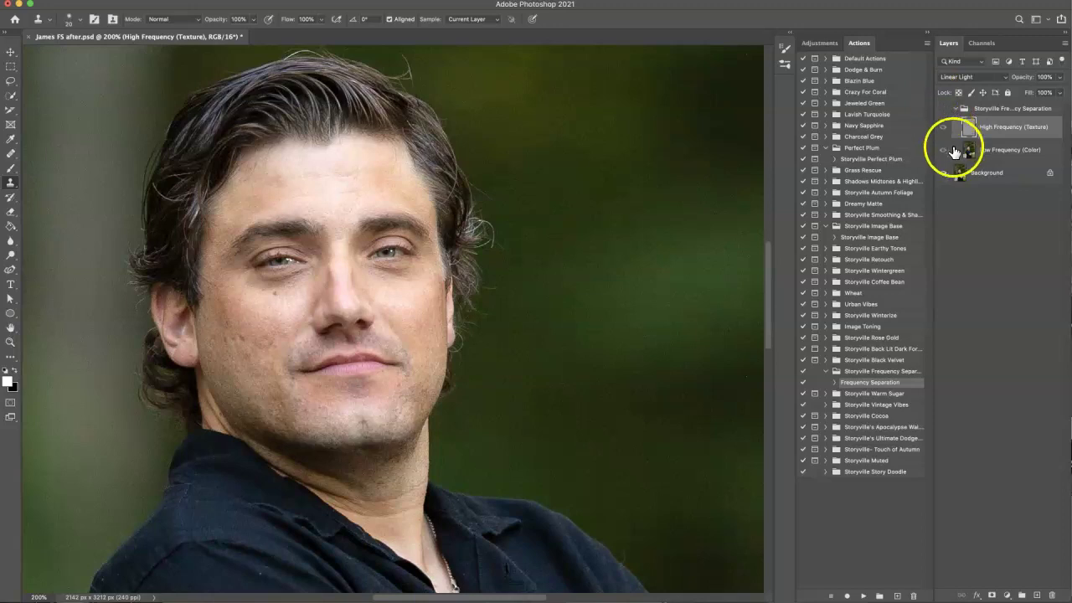
{"action": "left_click", "coordinate": [944, 110]}
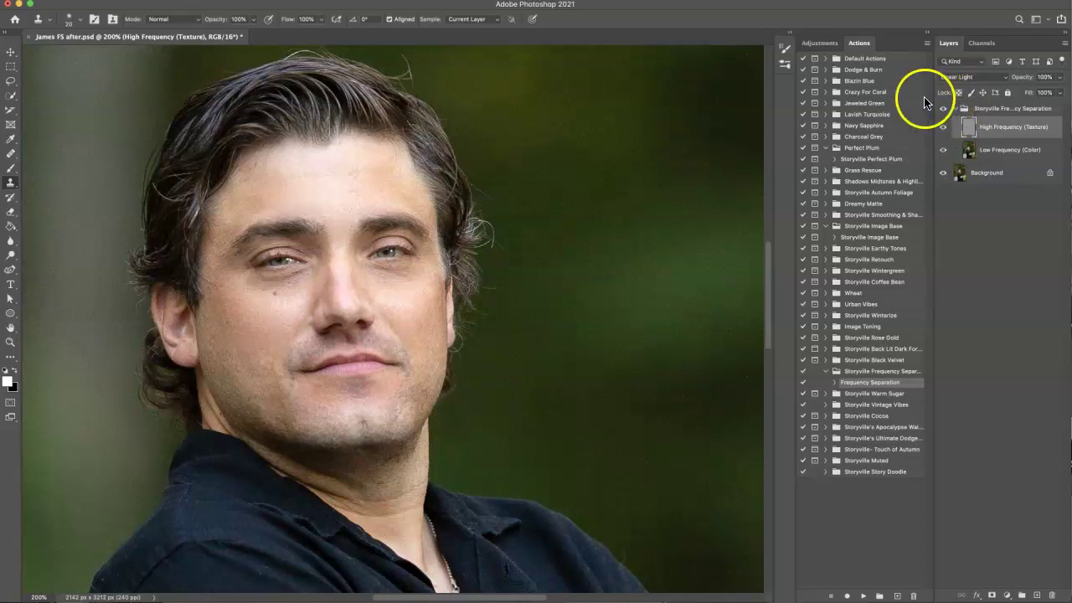
{"action": "left_click", "coordinate": [944, 110]}
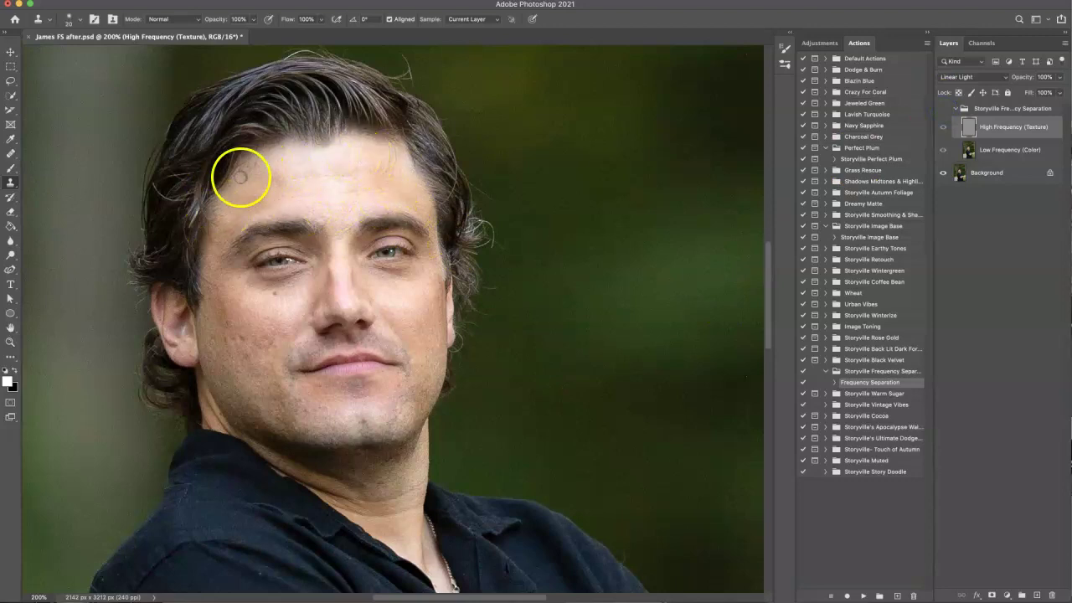
{"action": "left_click", "coordinate": [352, 182], "text": "alt"}
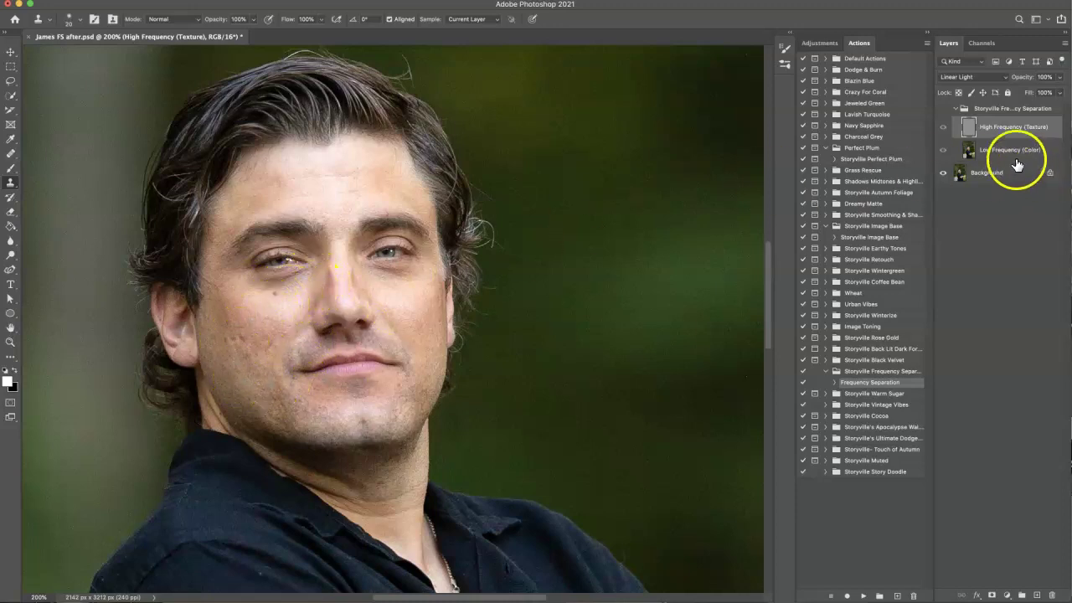
{"action": "left_click", "coordinate": [942, 108]}
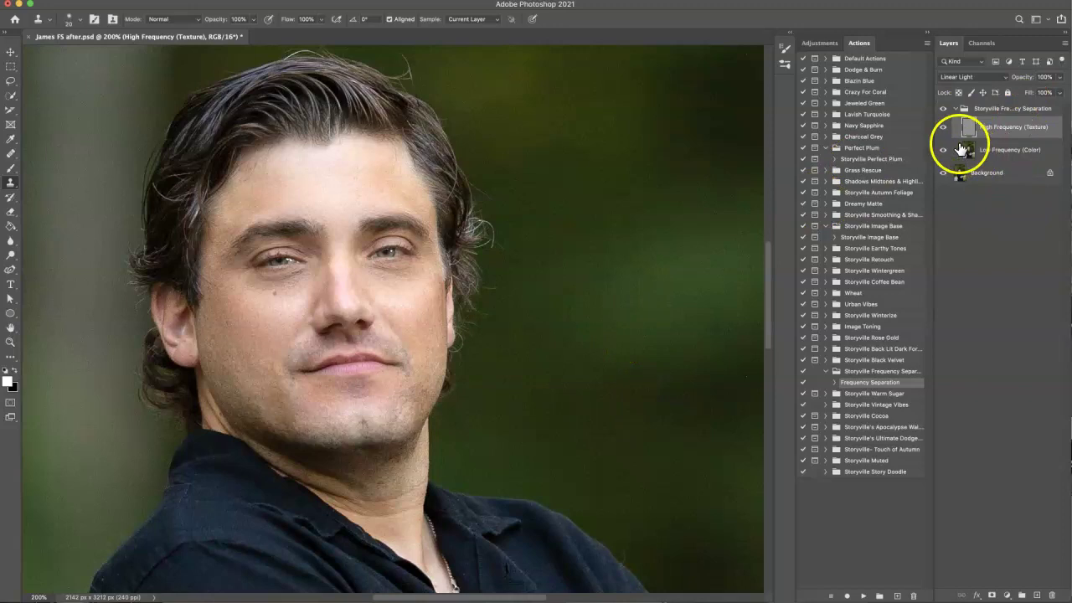
Select the High Frequency (Texture) layer and set the Clone Stamp to sample Current Layer.
{"action": "left_click", "coordinate": [969, 157]}
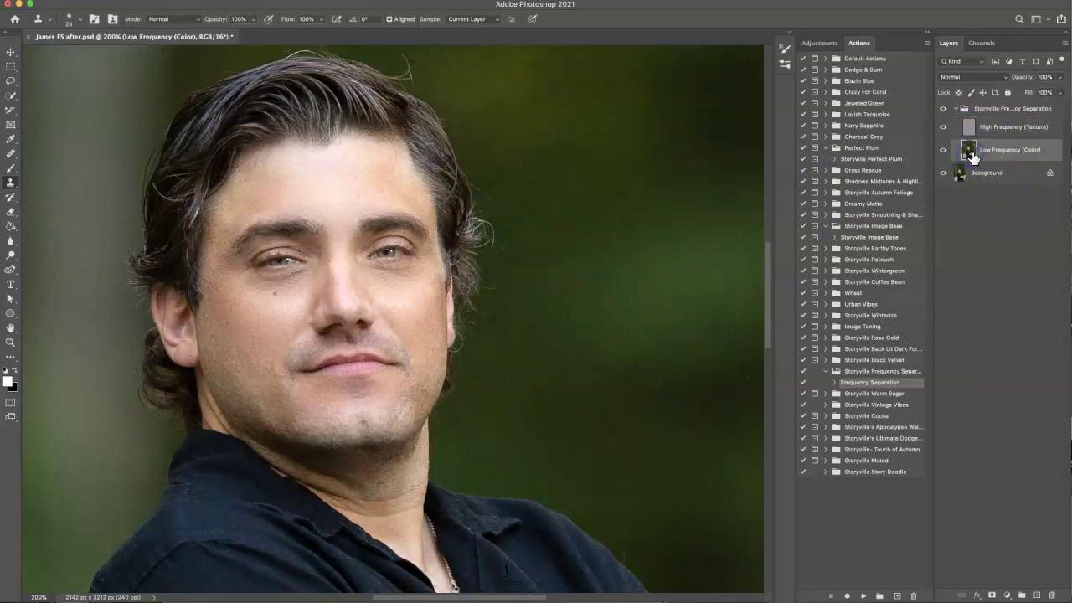
{"action": "left_click", "coordinate": [976, 158]}
{"action": "left_click", "coordinate": [1005, 128]}
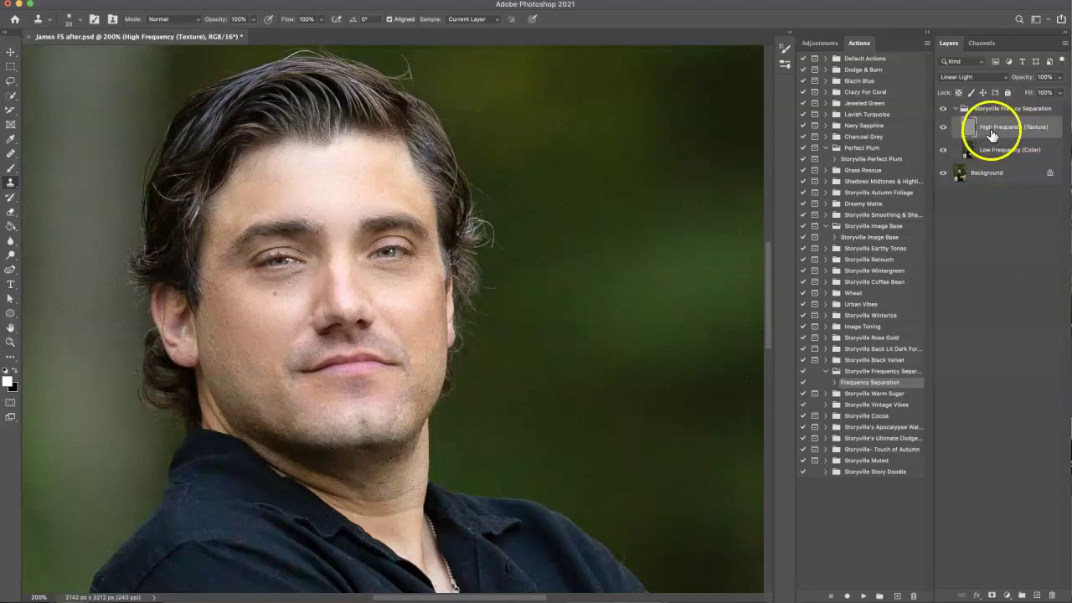
{"action": "left_click", "coordinate": [496, 20]}
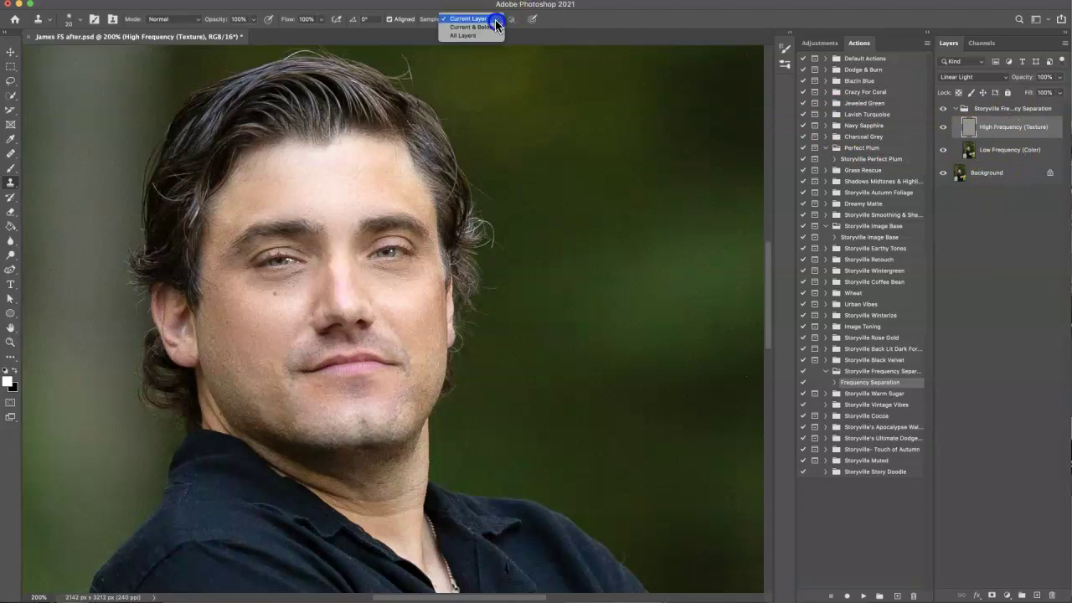
{"action": "left_click", "coordinate": [483, 19]}
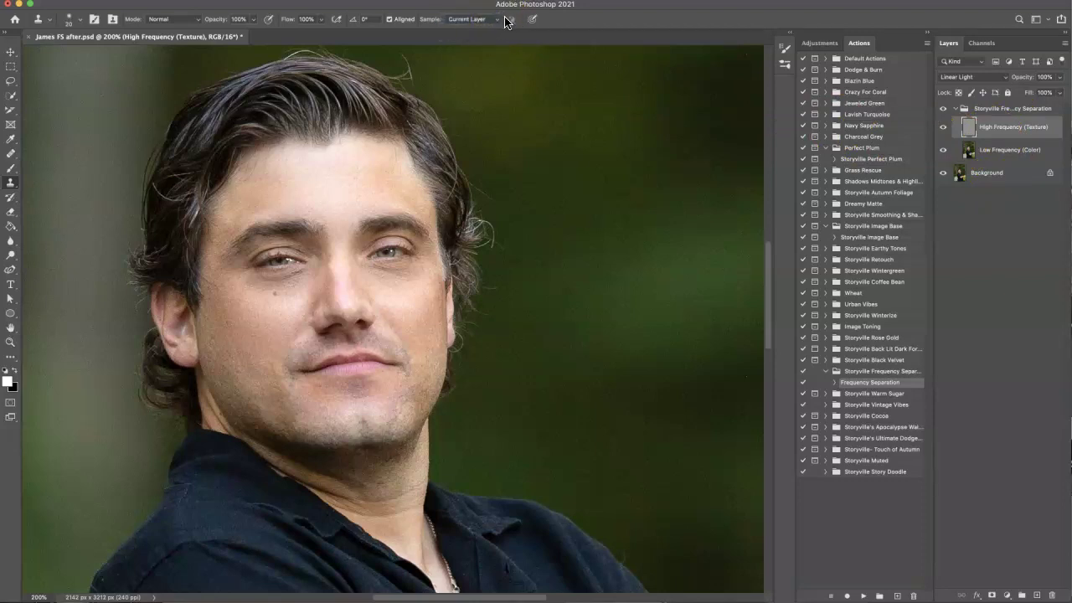
{"action": "left_click", "coordinate": [500, 20]}
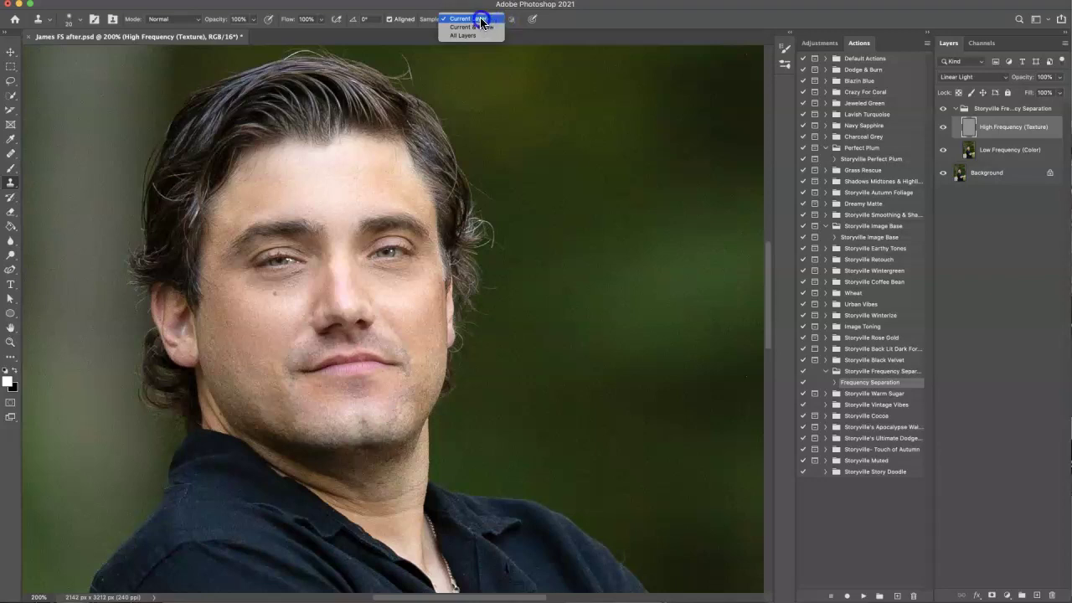
{"action": "left_click", "coordinate": [481, 19]}
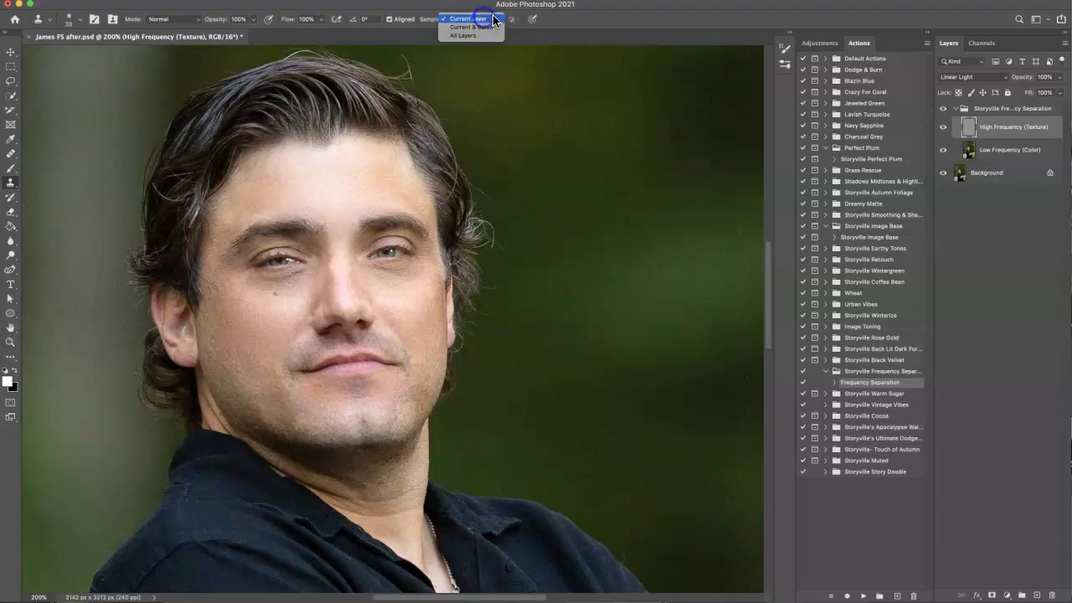
Switch between the Low and High Frequency layers, then hide the frequency separation group.
{"action": "left_click", "coordinate": [971, 150]}
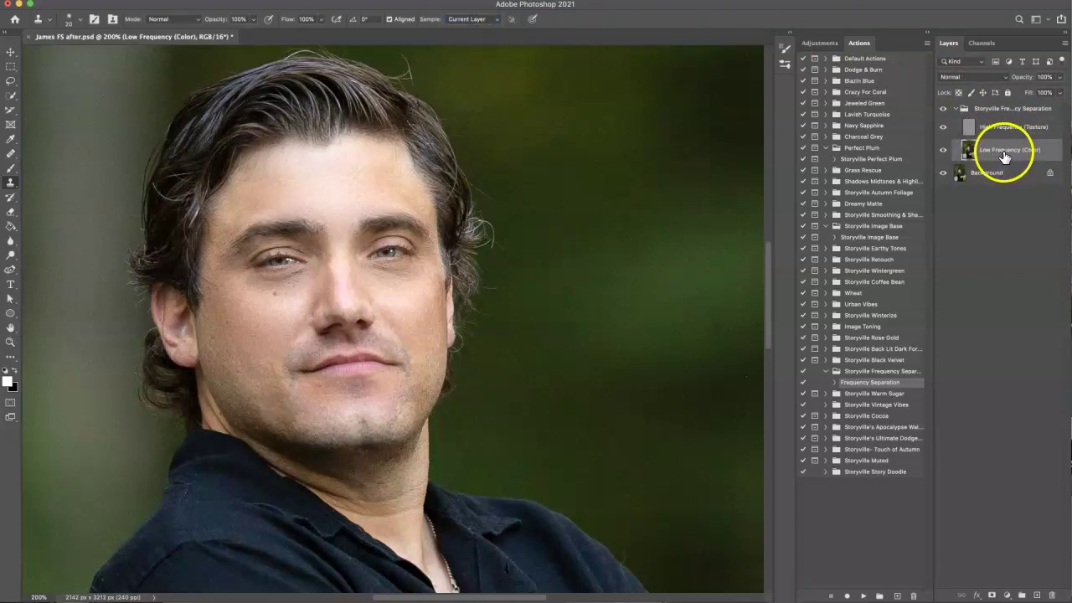
{"action": "left_click", "coordinate": [981, 128]}
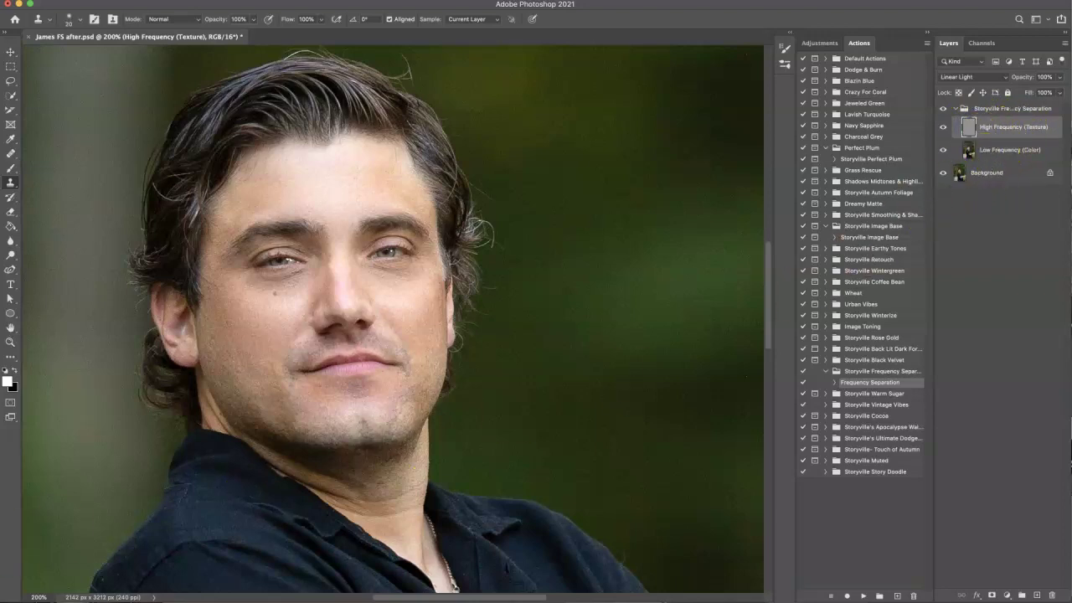
{"action": "left_click", "coordinate": [943, 109]}
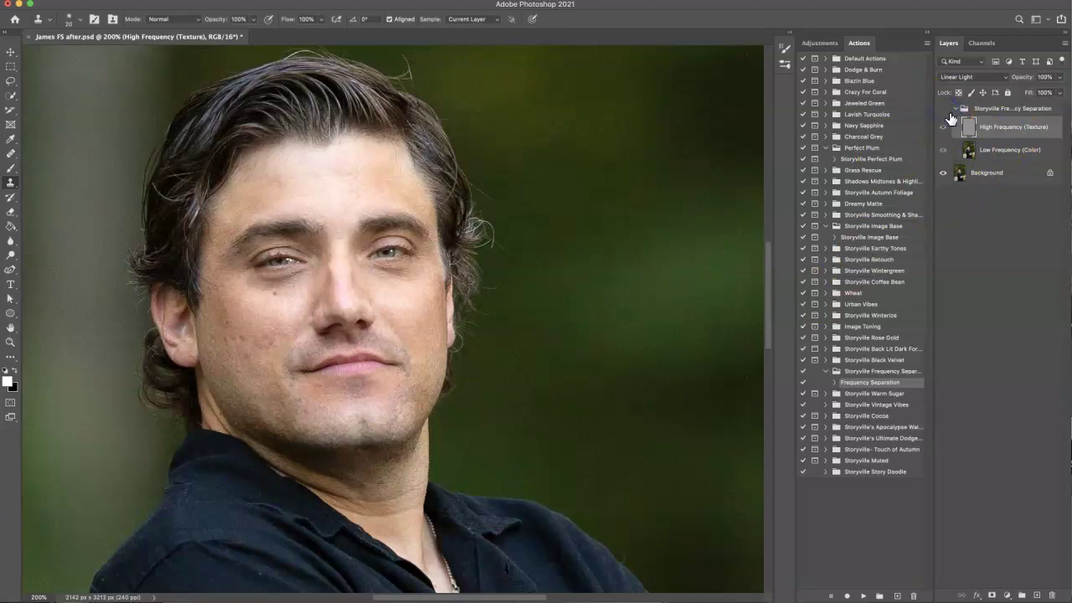
Delete the old frequency separation group.
{"action": "left_click", "coordinate": [944, 110]}
{"action": "left_click_drag", "start_coordinate": [942, 115], "coordinate": [1053, 595]}
{"action": "left_click", "coordinate": [970, 110]}
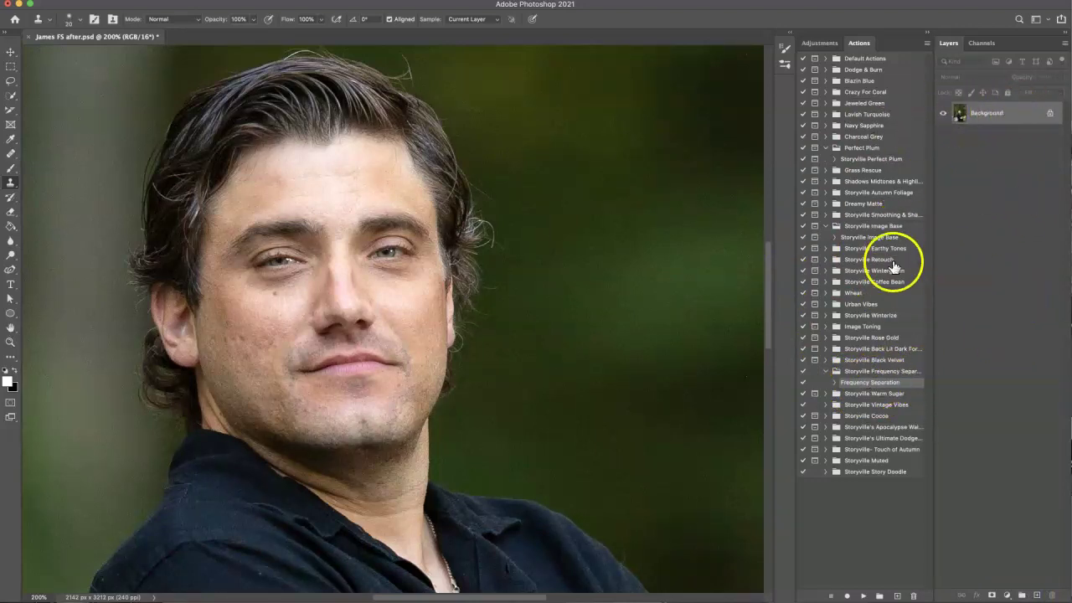
Run the Frequency Separation action from the Background and select the new Low Frequency (Color) layer.
{"action": "left_click", "coordinate": [1020, 118]}
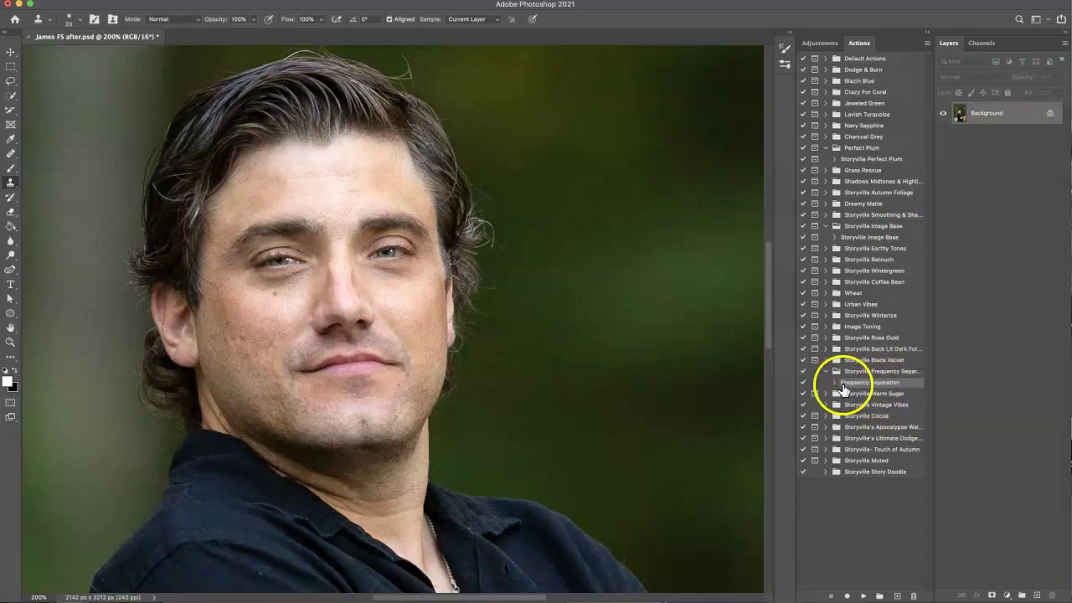
{"action": "left_click", "coordinate": [863, 596]}
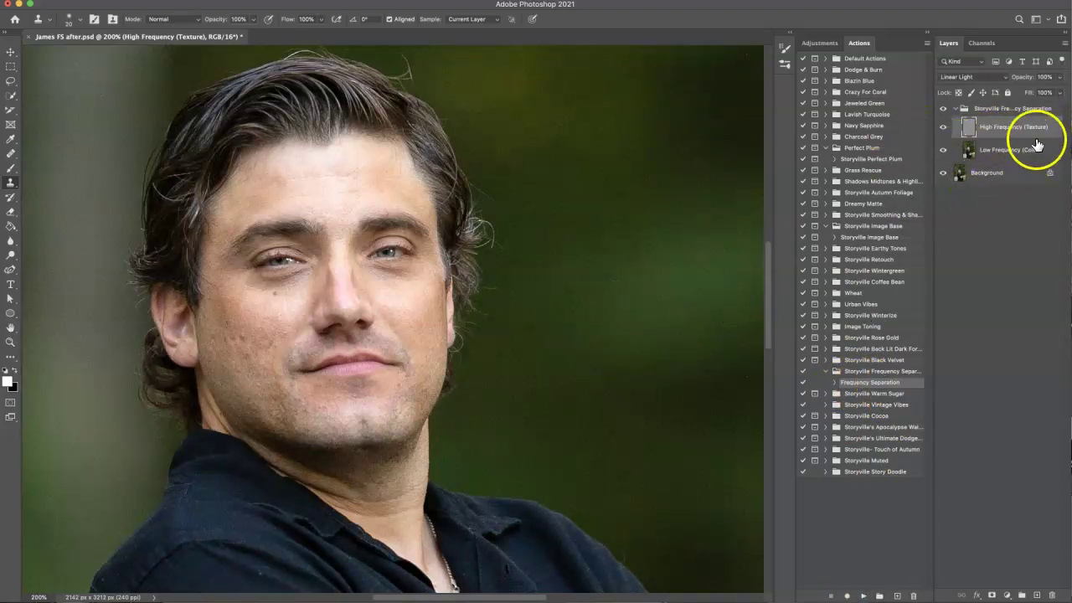
{"action": "left_click", "coordinate": [967, 152]}
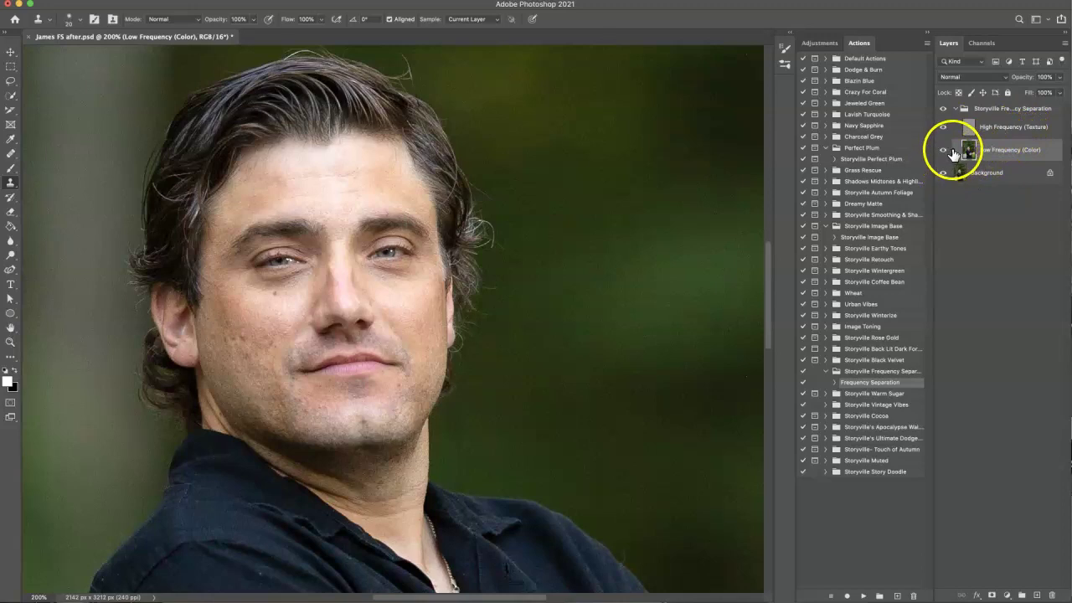
Lasso a 12 px feathered selection under the left eye and check it in Quick Mask.
{"action": "left_click", "coordinate": [11, 83]}
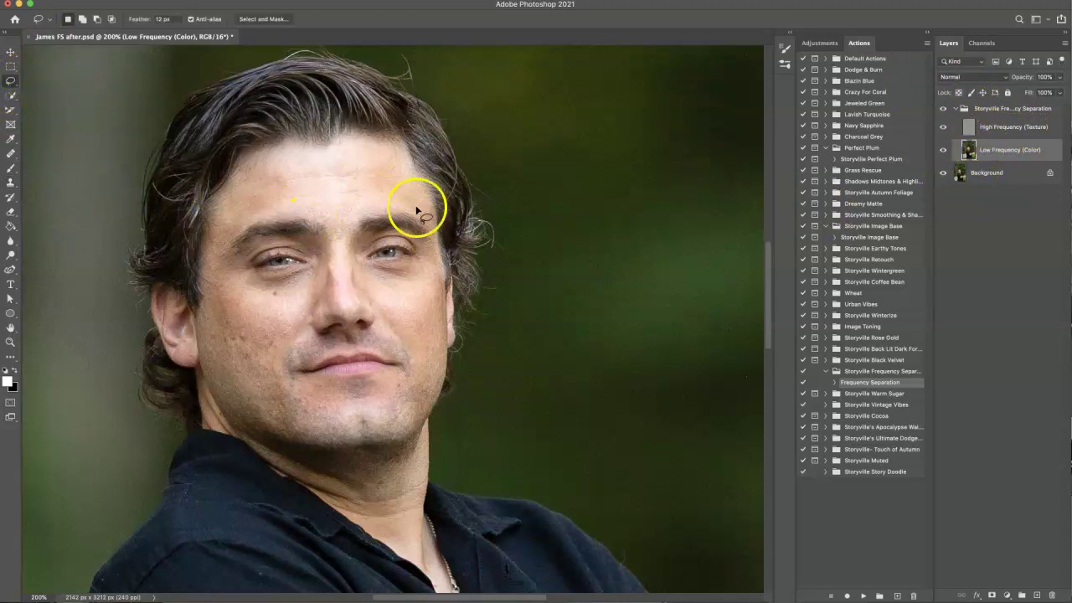
{"action": "mouse_move", "coordinate": [256, 299]}
{"action": "left_mouse_down"}
{"action": "mouse_move", "coordinate": [237, 297]}
{"action": "mouse_move", "coordinate": [242, 277]}
{"action": "mouse_move", "coordinate": [310, 258]}
{"action": "mouse_move", "coordinate": [323, 273]}
{"action": "mouse_move", "coordinate": [292, 299]}
{"action": "mouse_move", "coordinate": [250, 302]}
{"action": "left_mouse_up"}
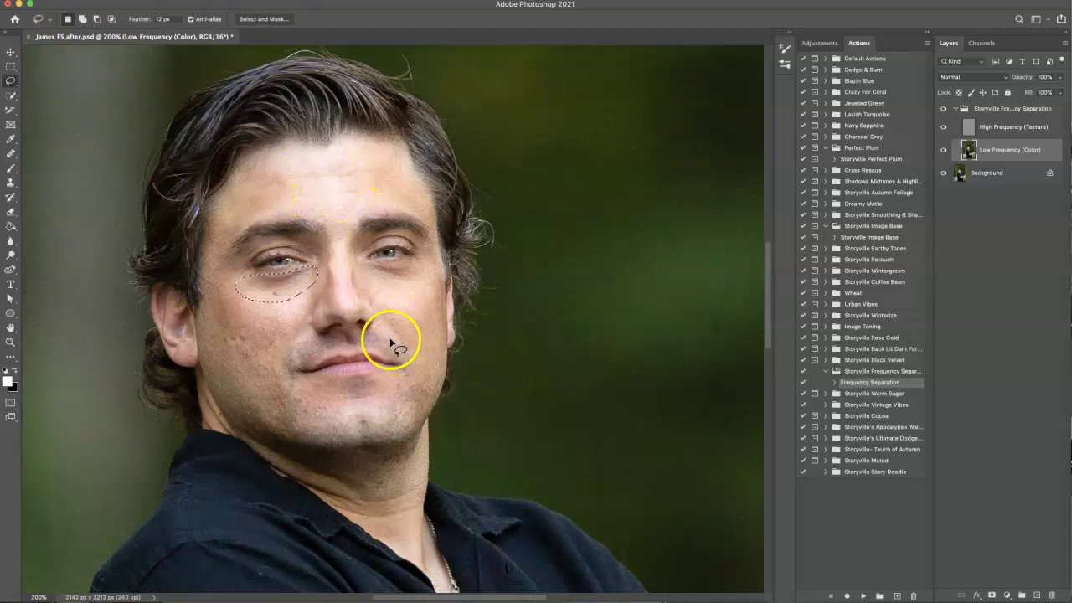
{"action": "key", "text": "q"}
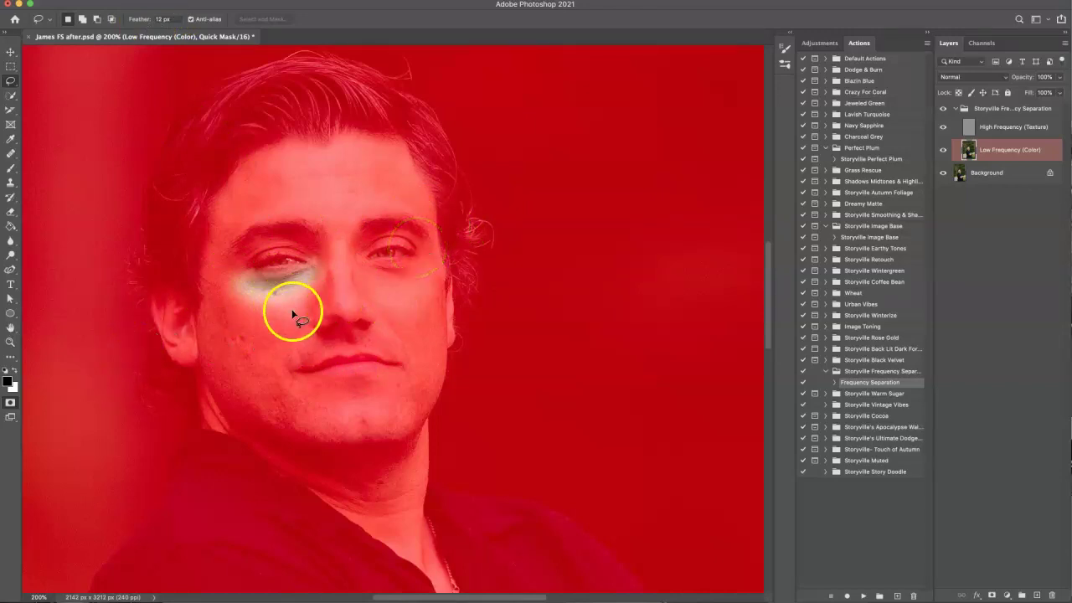
{"action": "key", "text": "q"}
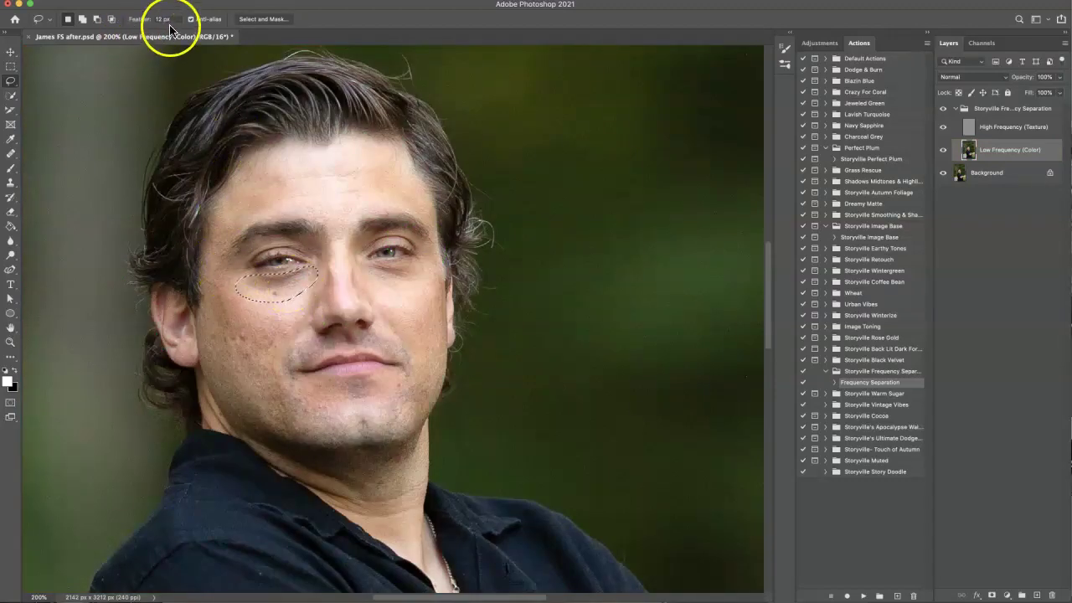
{"action": "left_click", "coordinate": [201, 0]}
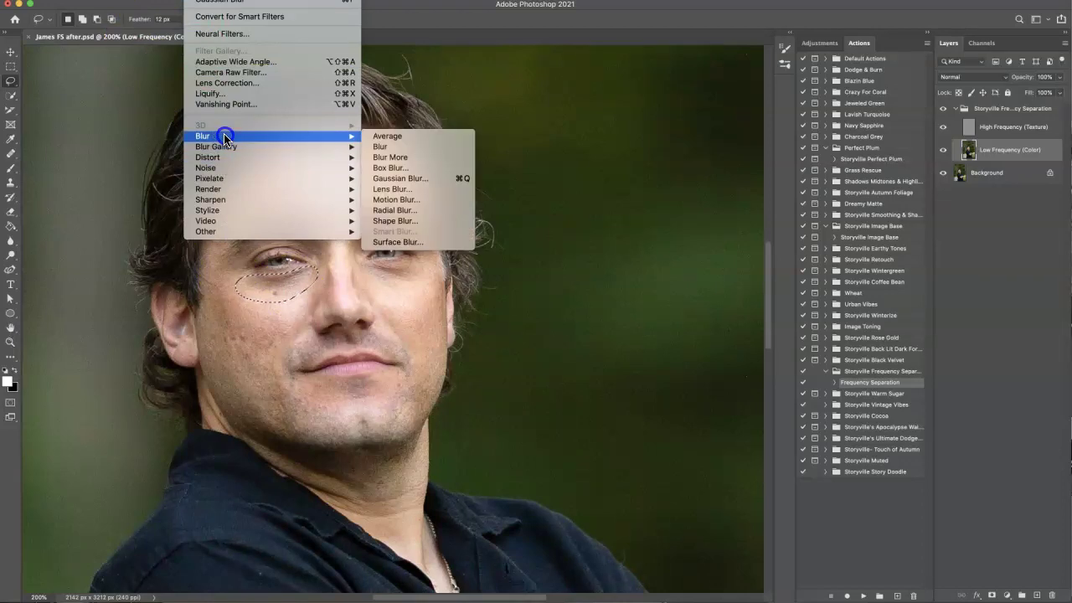
Apply a 24.7-pixel Gaussian Blur to the under-eye selection, then browse the Image and Edit menus.
{"action": "left_click", "coordinate": [414, 178]}
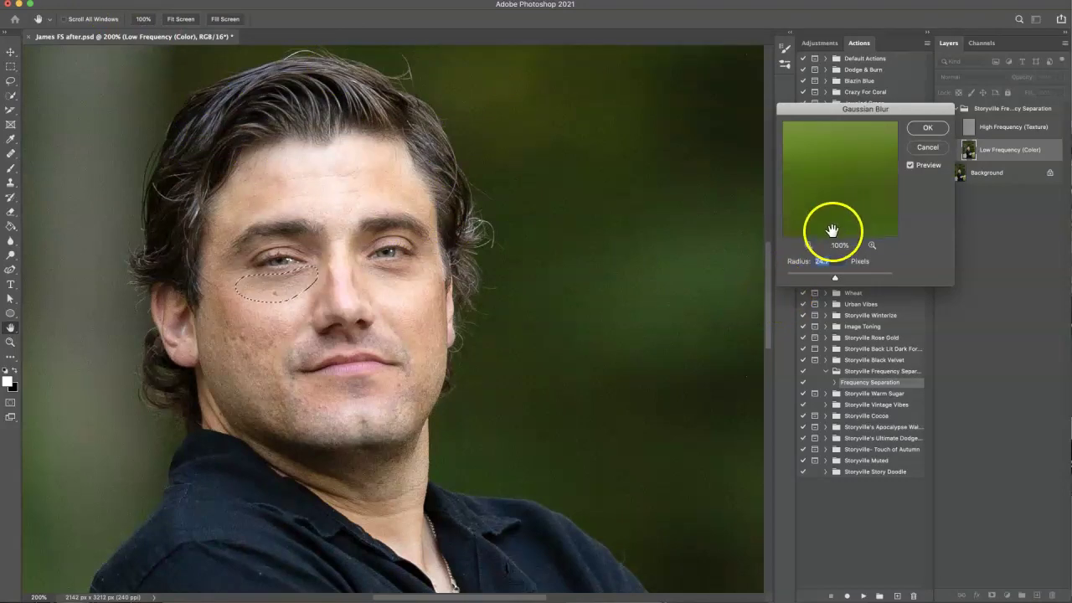
{"action": "left_click", "coordinate": [924, 147]}
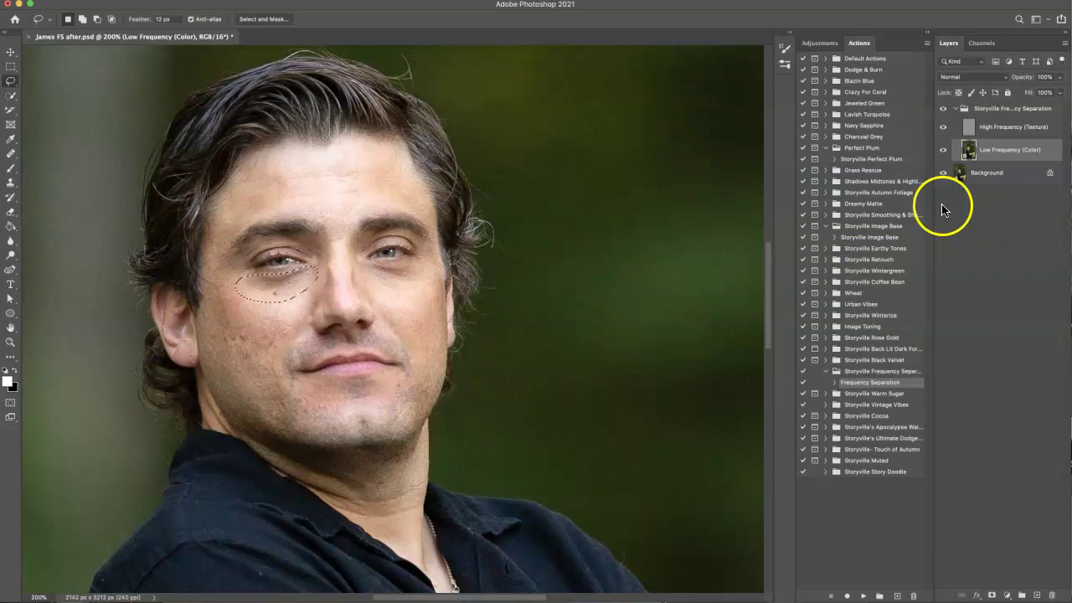
{"action": "left_click", "coordinate": [66, 0]}
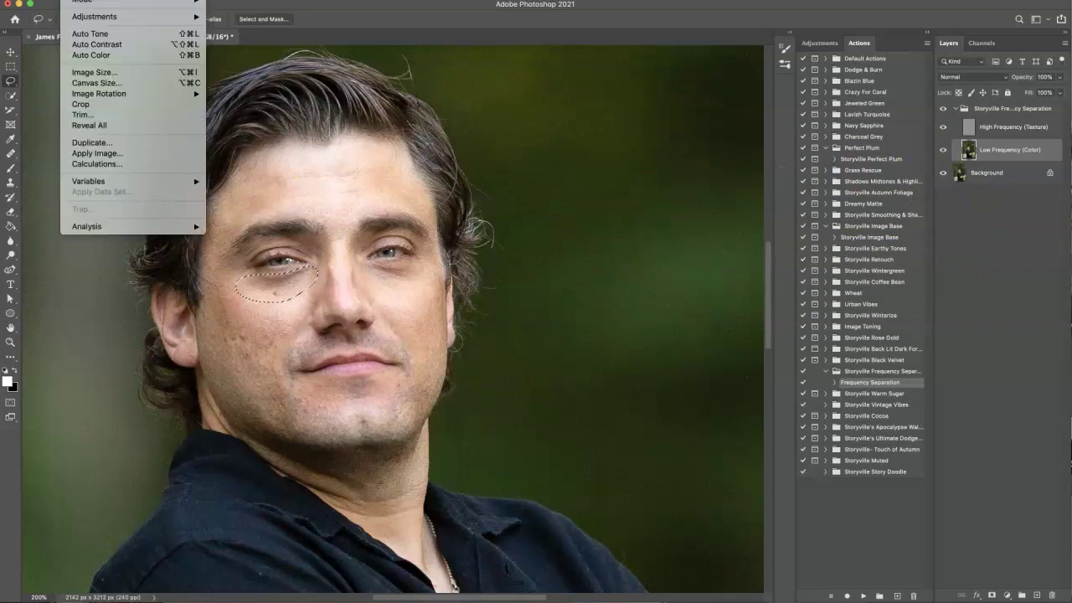
{"action": "mouse_move", "coordinate": [44, 0]}
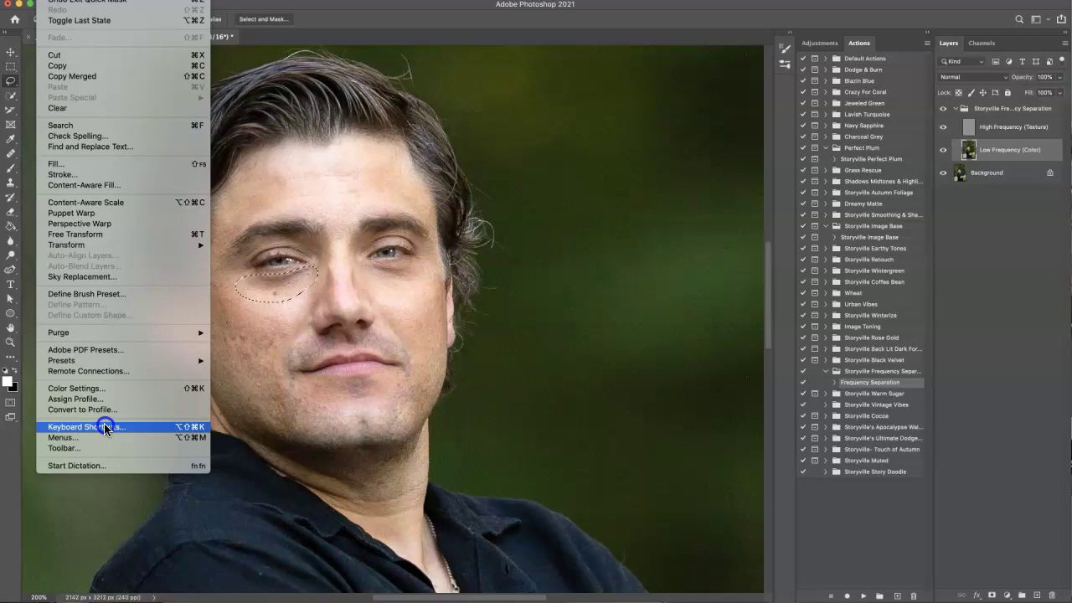
{"action": "left_click", "coordinate": [335, 227]}
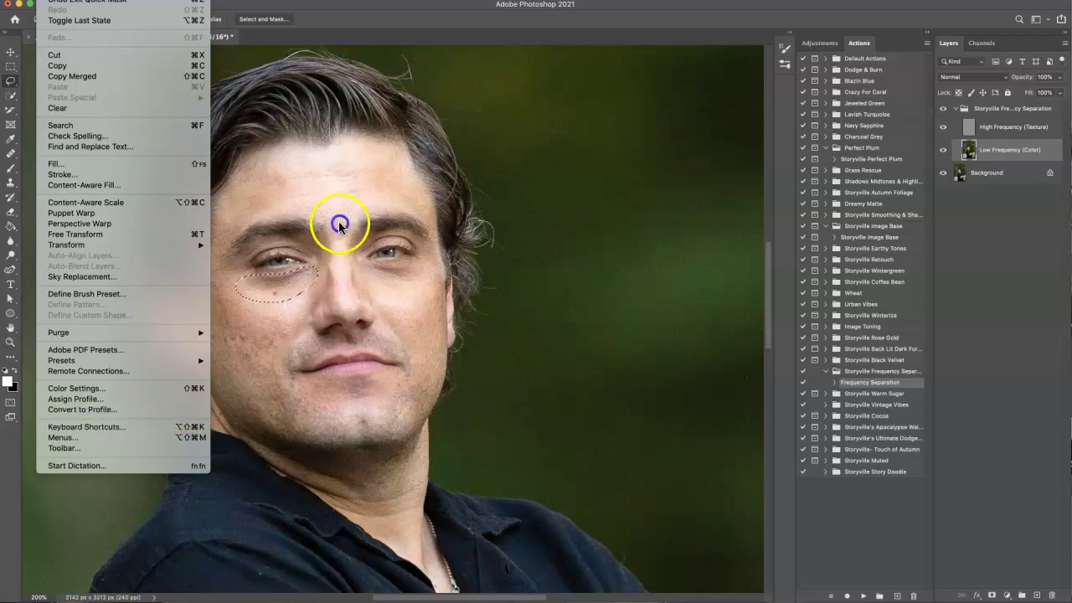
{"action": "left_click", "coordinate": [348, 2]}
{"action": "left_click", "coordinate": [323, 31]}
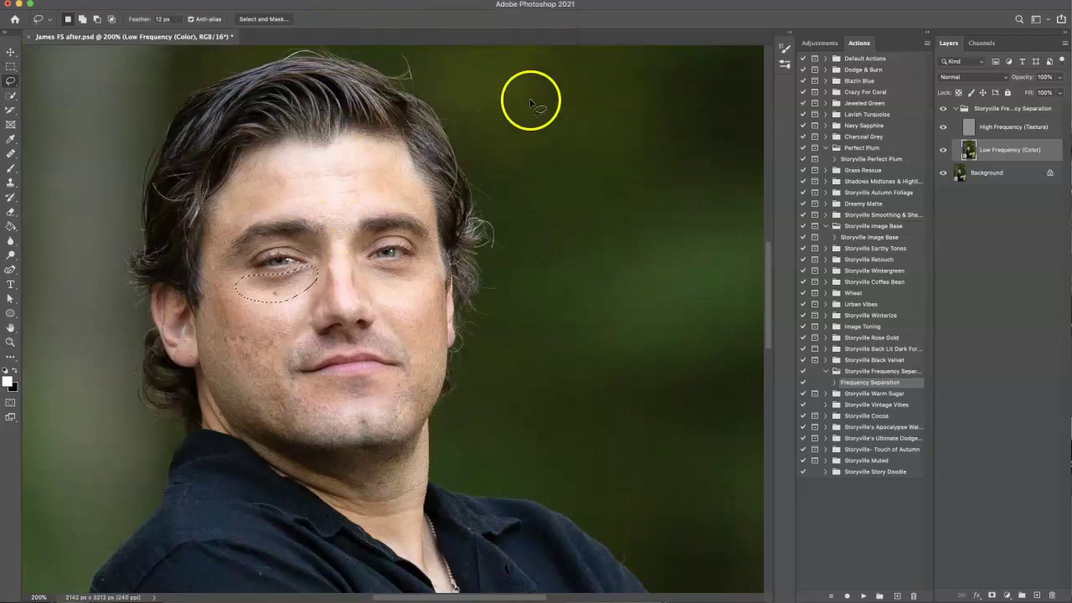
Apply a Gaussian Blur of about 16 pixels to the first under-eye selection.
{"action": "left_click", "coordinate": [201, 1]}
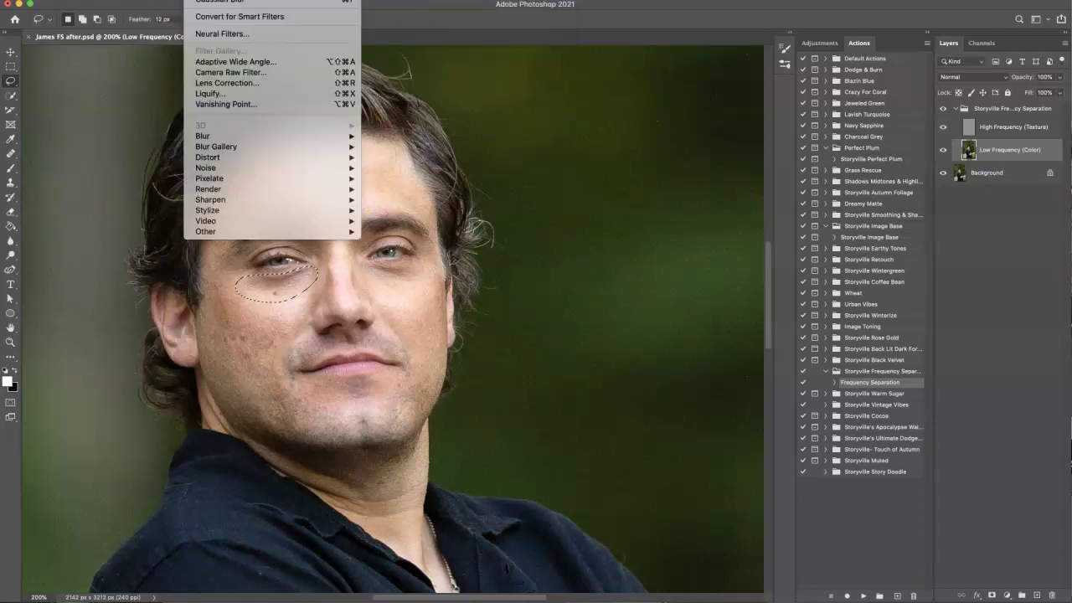
{"action": "left_click", "coordinate": [216, 141]}
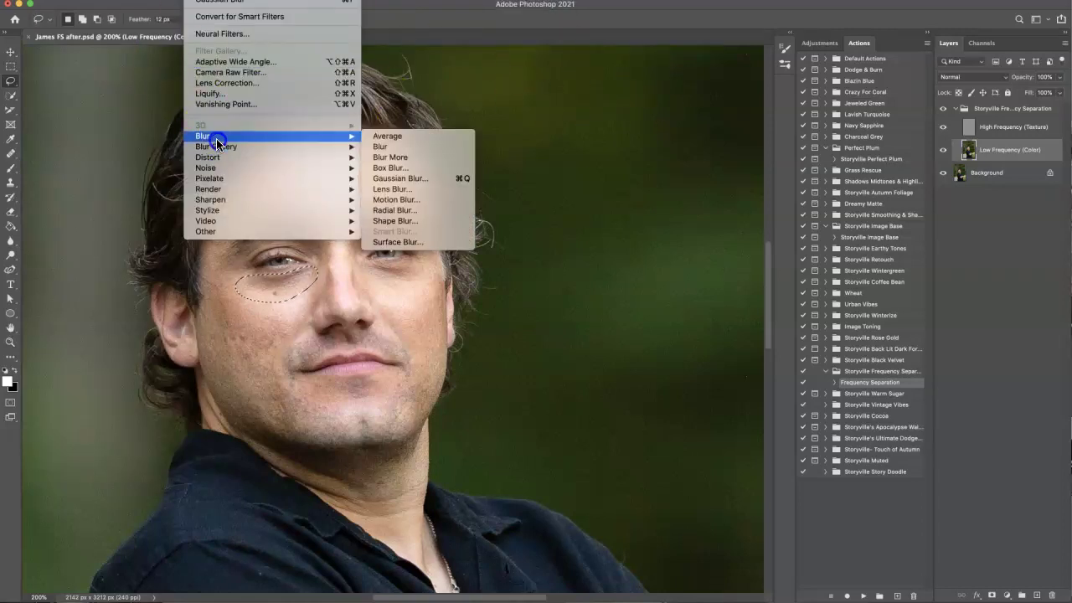
{"action": "left_click", "coordinate": [442, 180]}
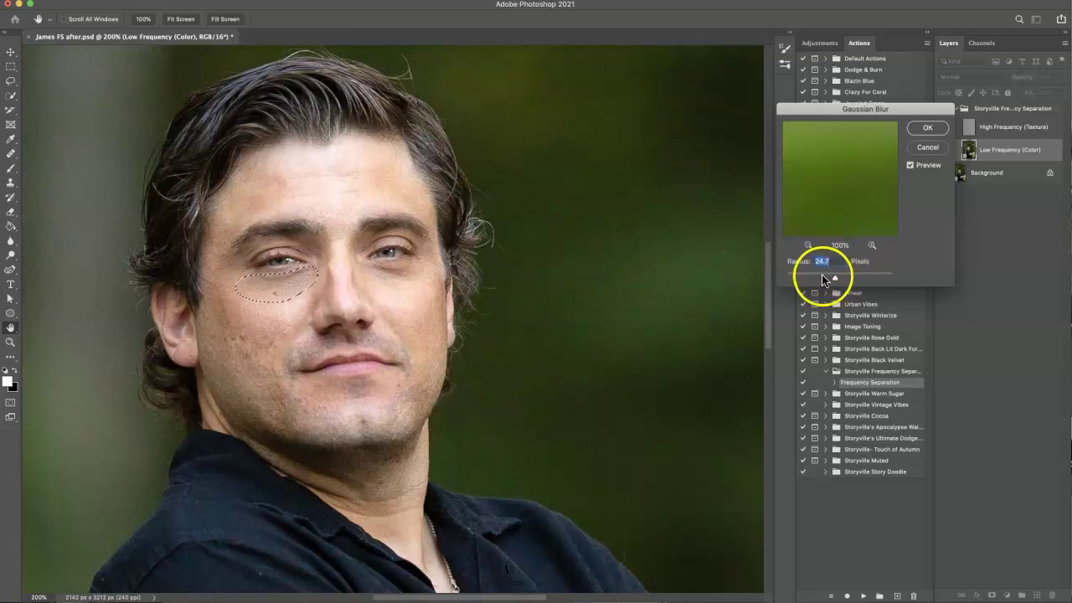
{"action": "left_click_drag", "start_coordinate": [833, 279], "coordinate": [833, 280]}
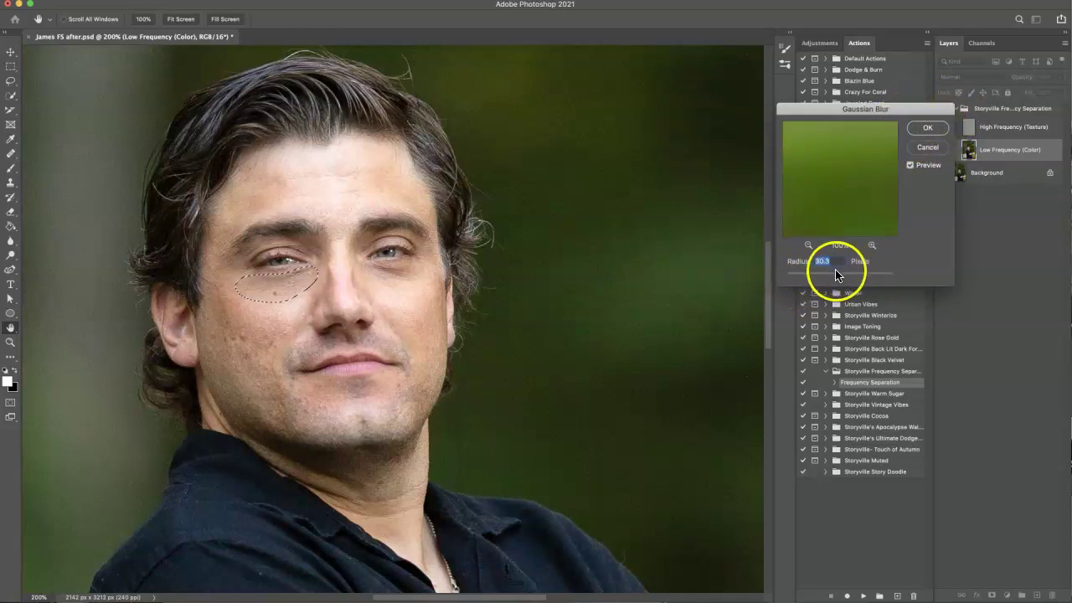
{"action": "left_click_drag", "start_coordinate": [836, 278], "coordinate": [831, 280]}
{"action": "left_click", "coordinate": [926, 128]}
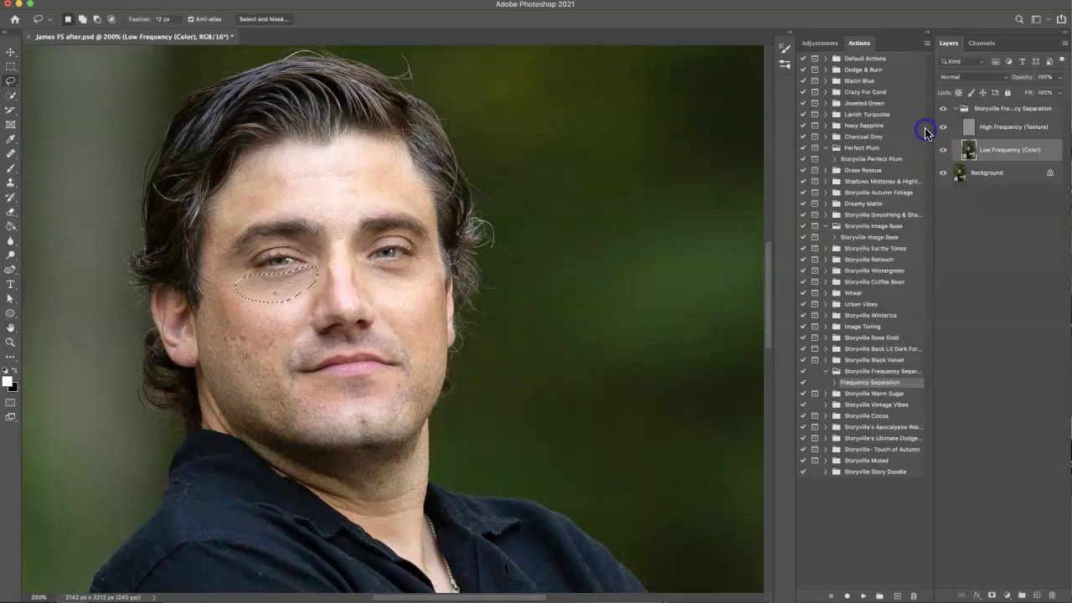
Deselect and reapply the Gaussian Blur at 27.5 pixels under the other eye.
{"action": "key", "text": "ctrl+d"}
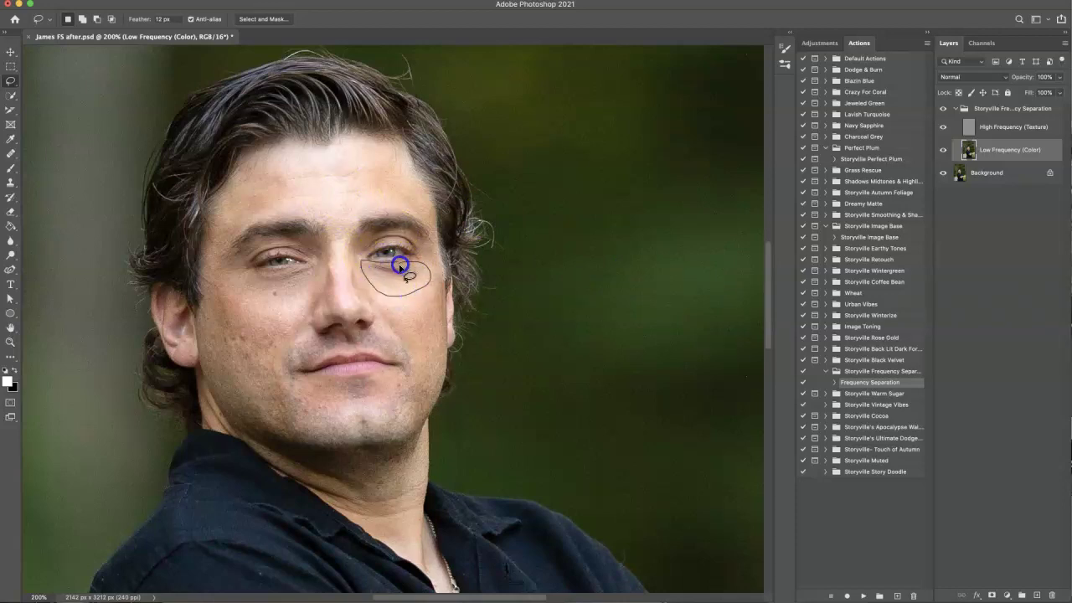
{"action": "key", "text": "ctrl+alt+f"}
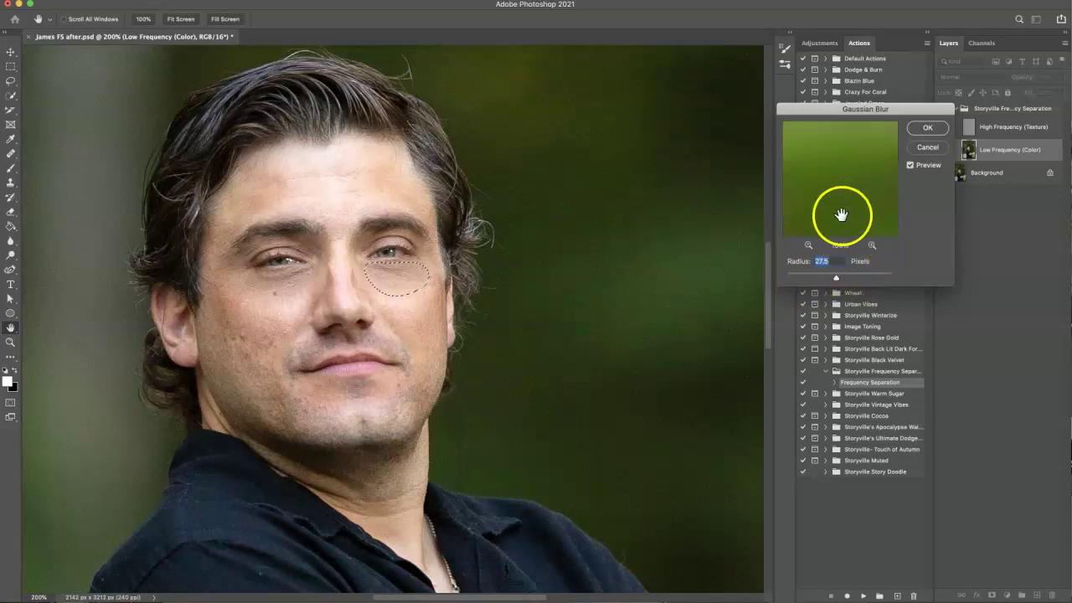
{"action": "left_click", "coordinate": [929, 129]}
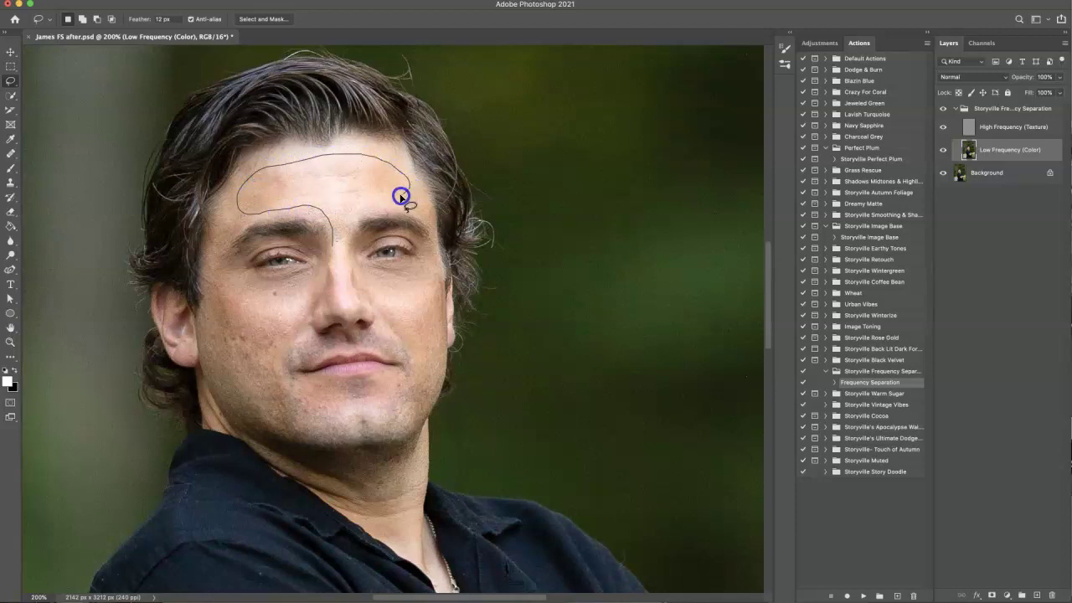
Lasso the forehead, blur it with a lower Gaussian radius, and deselect.
{"action": "left_click_drag", "start_coordinate": [329, 233], "coordinate": [331, 237]}
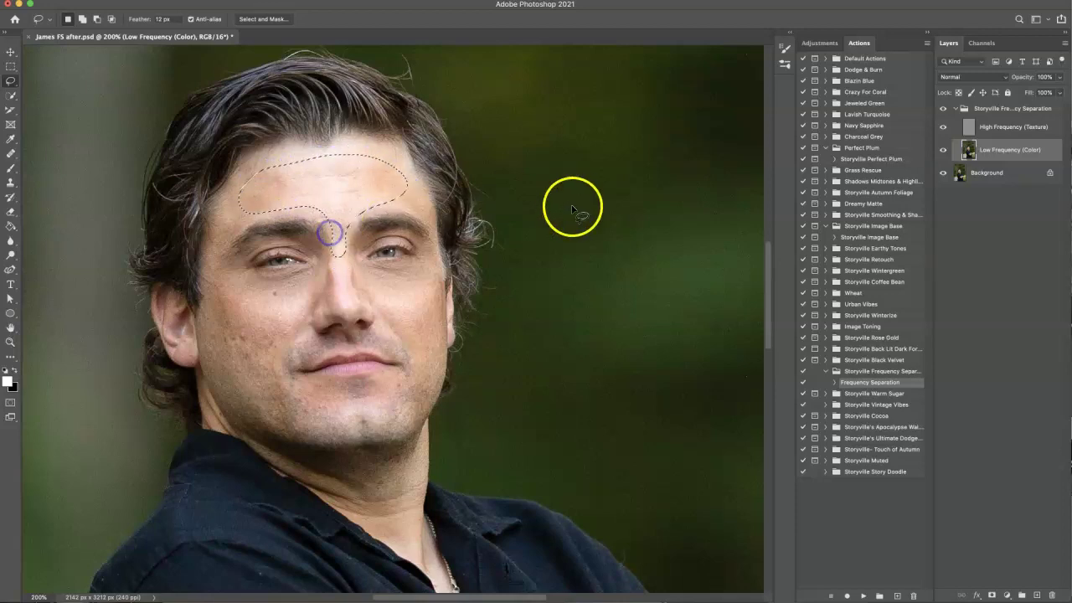
{"action": "key", "text": "super+alt+f"}
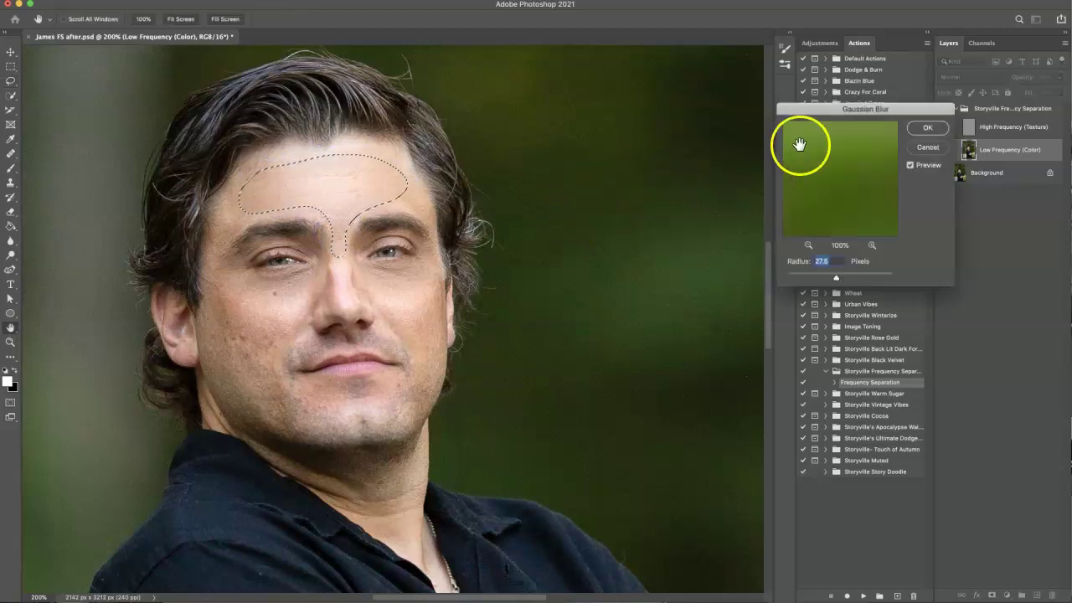
{"action": "left_click_drag", "start_coordinate": [836, 277], "coordinate": [831, 284]}
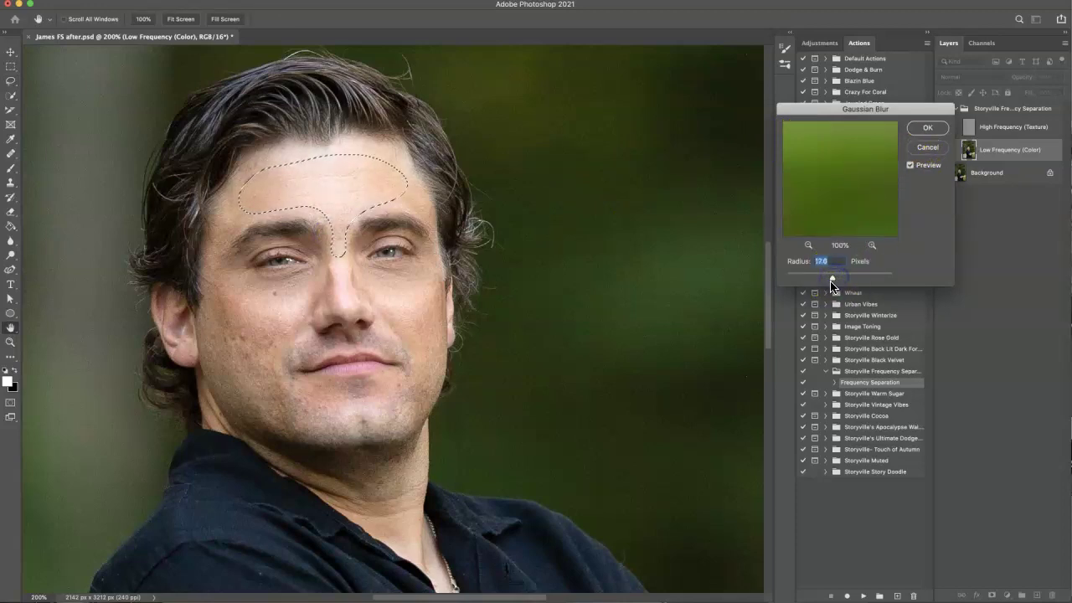
{"action": "left_click", "coordinate": [926, 128]}
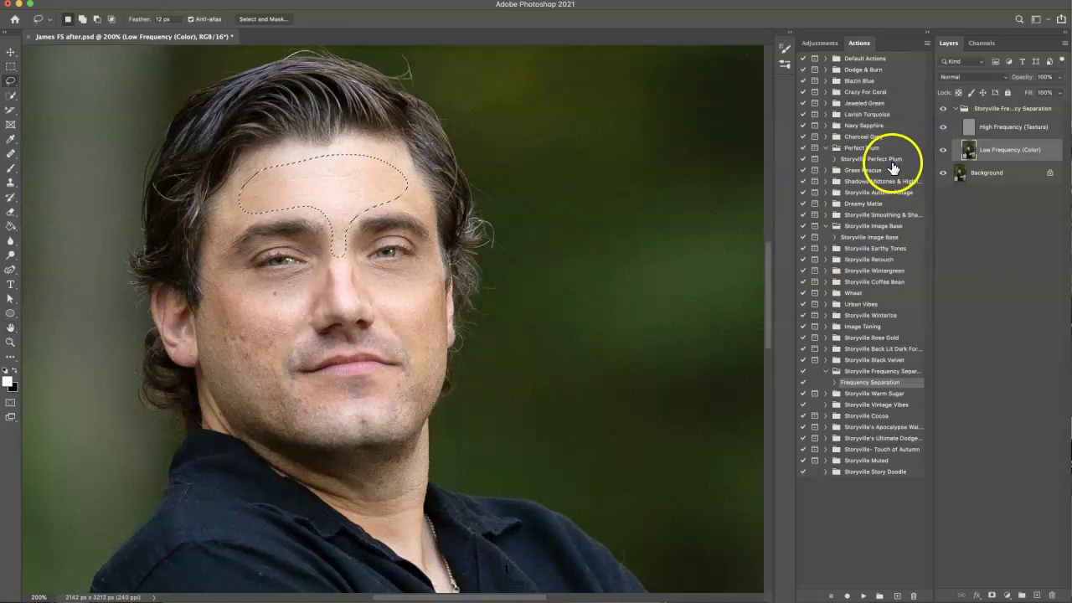
{"action": "key", "text": "ctrl+d"}
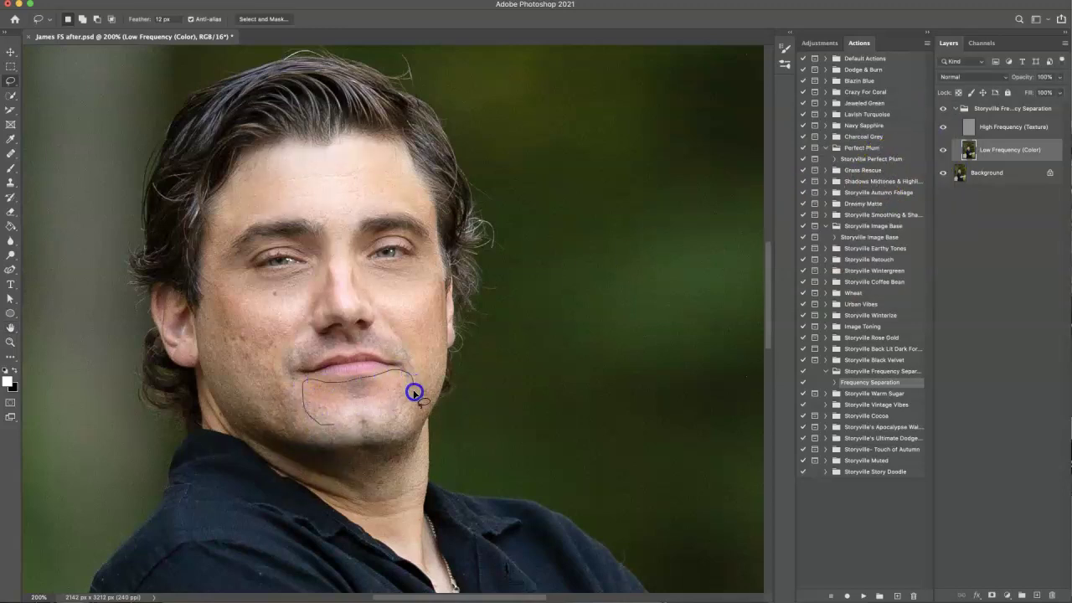
Lasso the chin below the lip, blur it at about 8.6 pixels, and deselect.
{"action": "left_click_drag", "start_coordinate": [369, 421], "coordinate": [320, 419]}
{"action": "key", "text": "super+alt+f"}
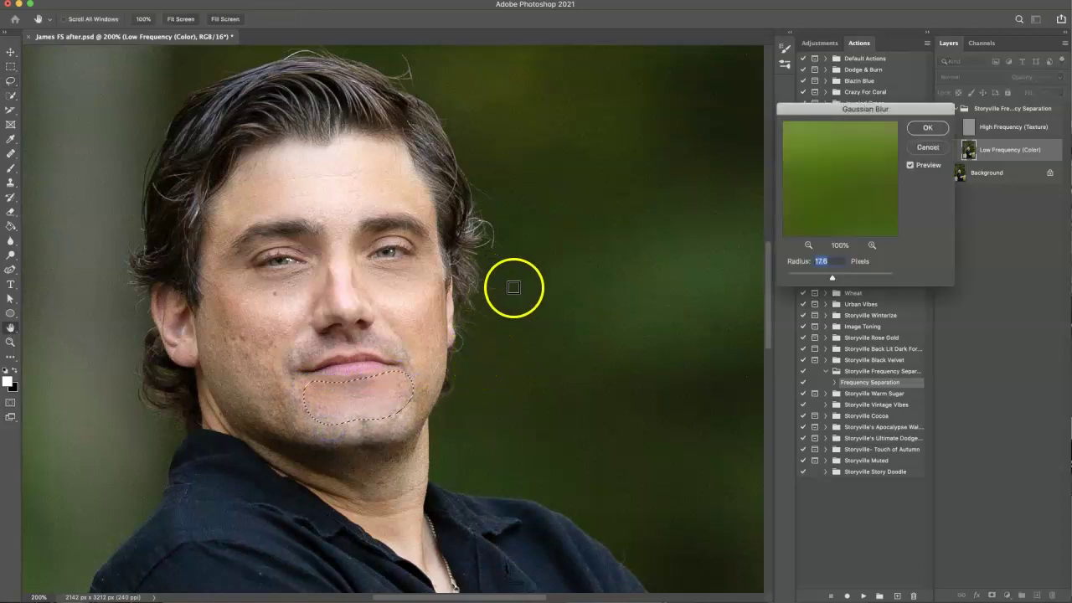
{"action": "left_click_drag", "start_coordinate": [830, 278], "coordinate": [826, 283]}
{"action": "left_click", "coordinate": [927, 127]}
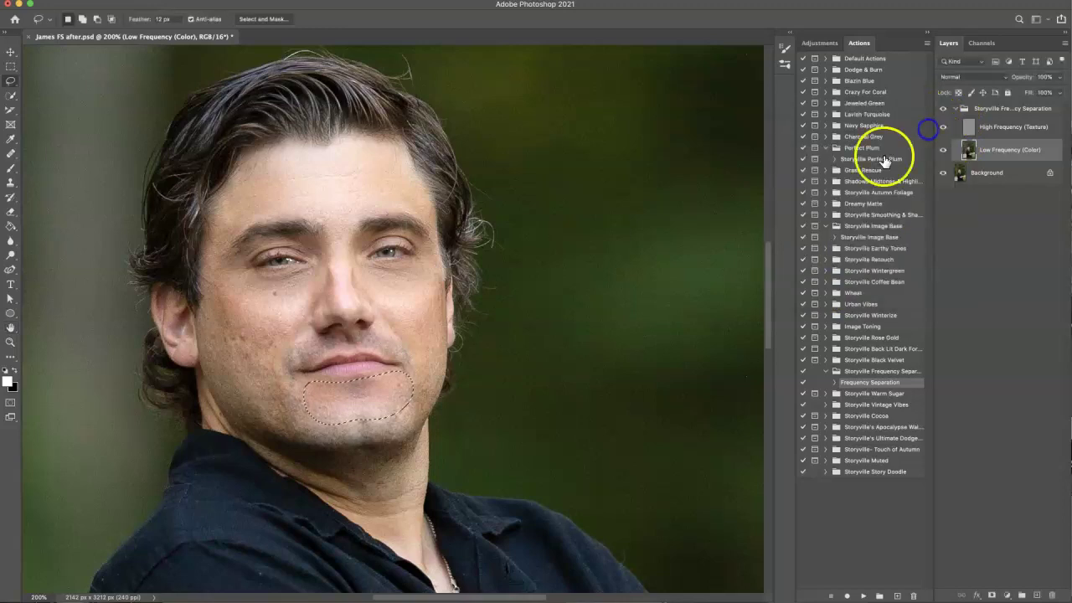
{"action": "left_click", "coordinate": [396, 391]}
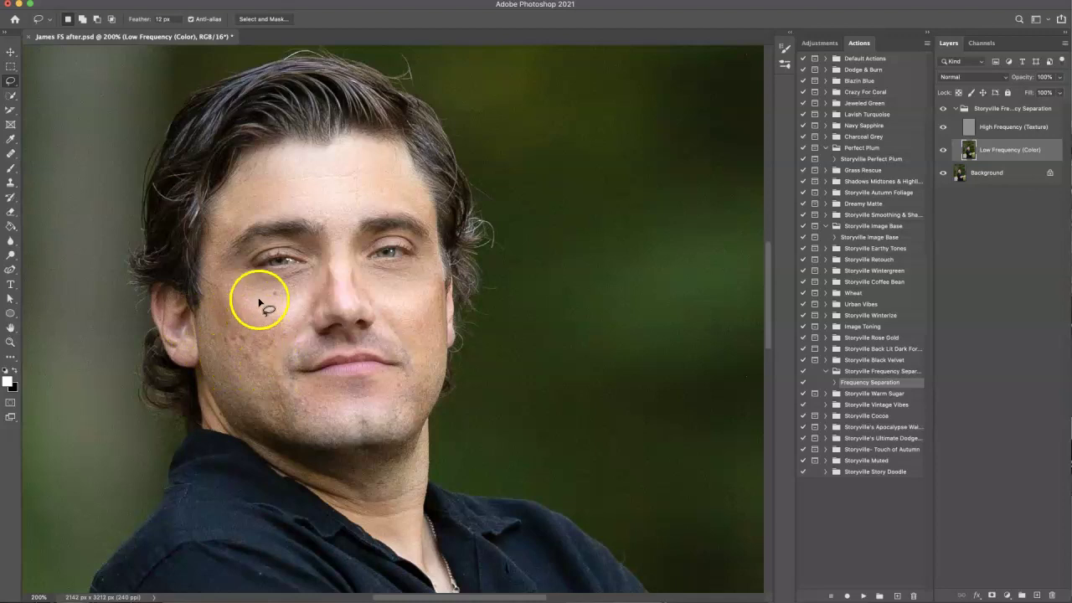
Lasso the left cheek, apply the 13.4-pixel Gaussian Blur, and deselect.
{"action": "left_click_drag", "start_coordinate": [274, 380], "coordinate": [285, 350]}
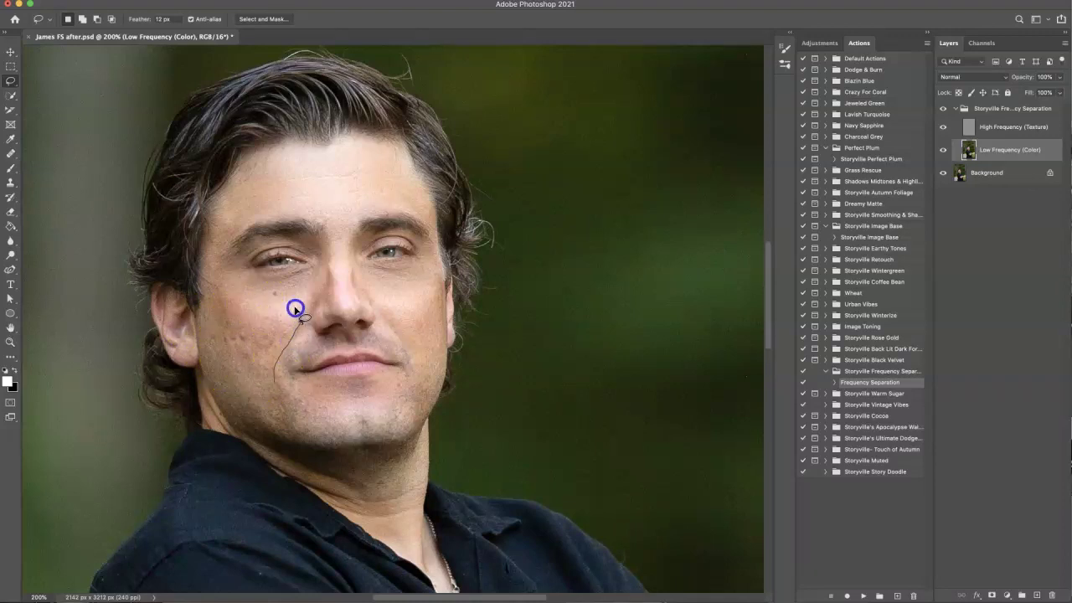
{"action": "left_click_drag", "start_coordinate": [256, 386], "coordinate": [277, 382]}
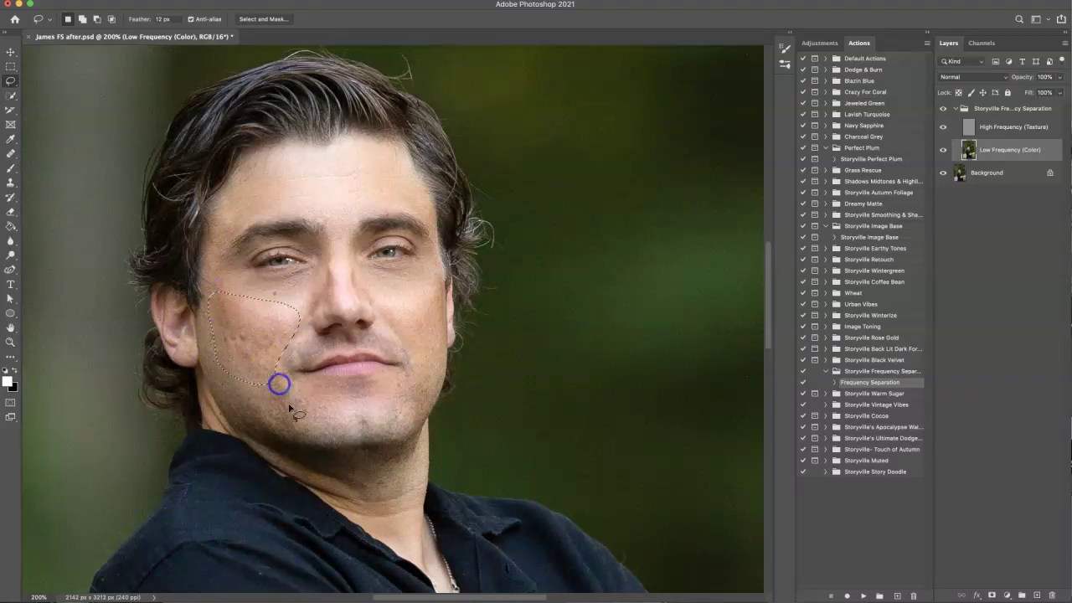
{"action": "key", "text": "super+alt+f"}
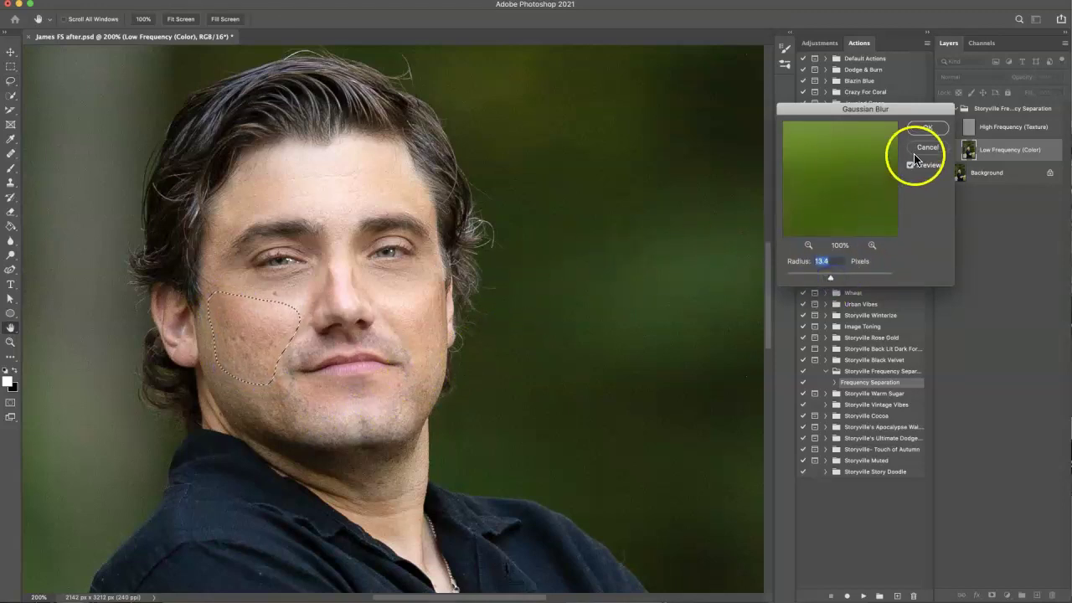
{"action": "left_click", "coordinate": [926, 128]}
{"action": "left_click", "coordinate": [405, 325]}
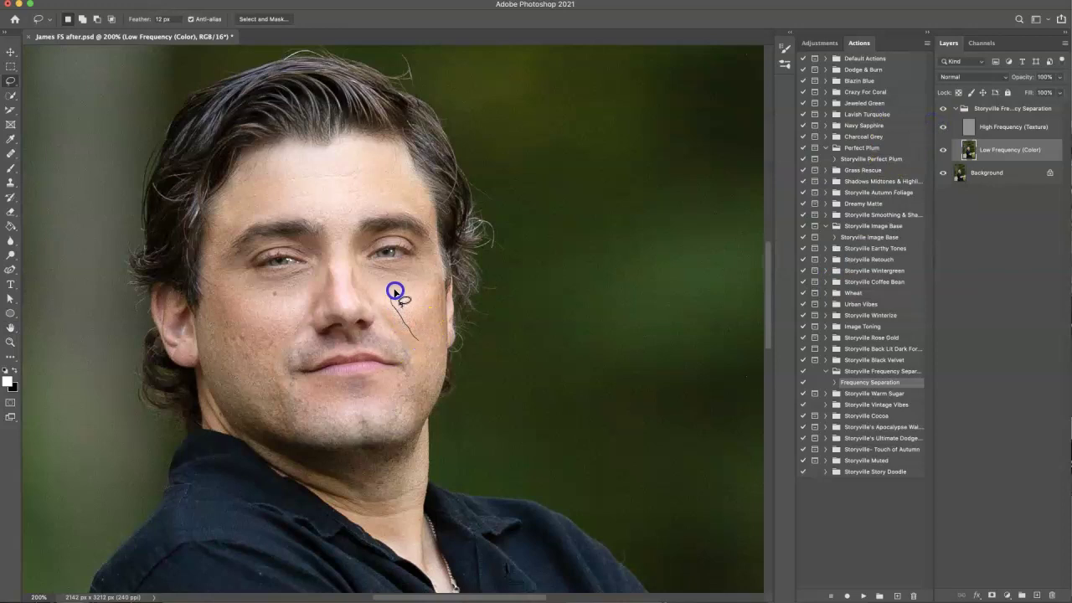
Lasso the right cheek and apply the same 13.4-pixel Gaussian Blur.
{"action": "left_click_drag", "start_coordinate": [417, 339], "coordinate": [414, 335]}
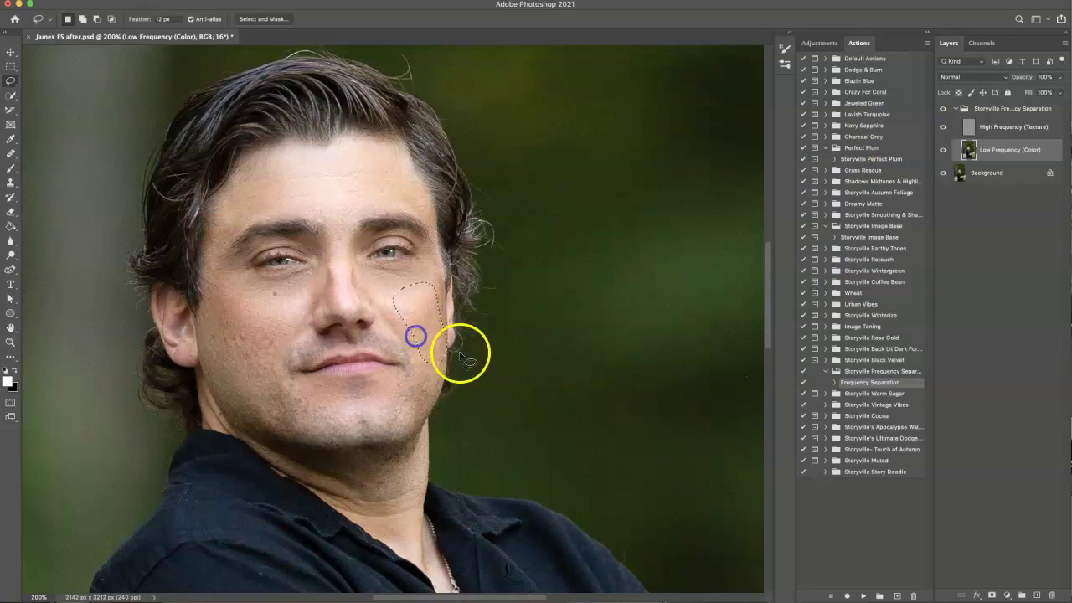
{"action": "key", "text": "super+alt+f"}
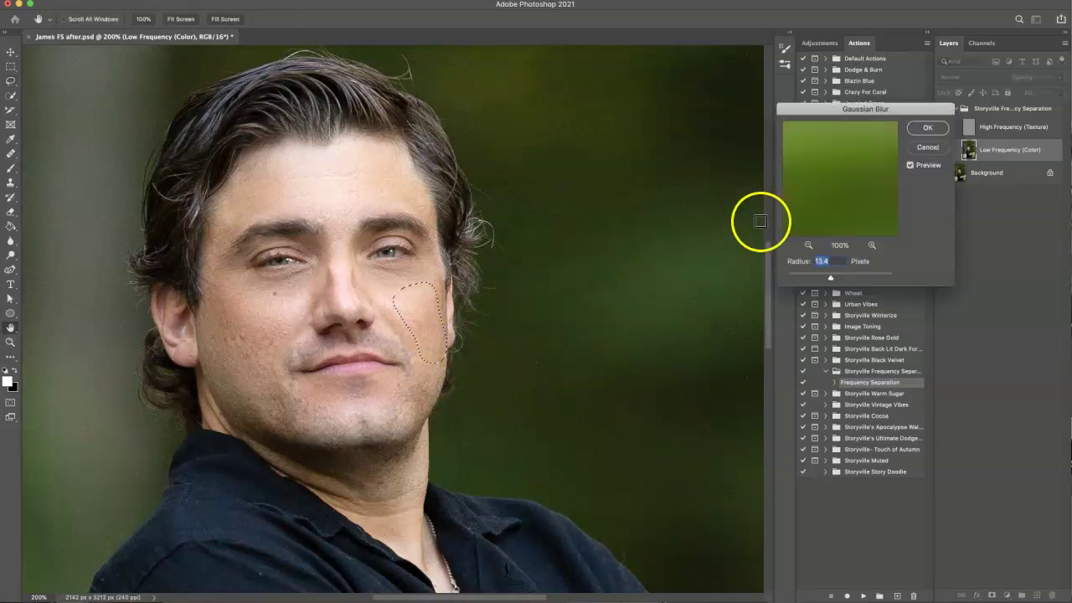
{"action": "left_click", "coordinate": [926, 128]}
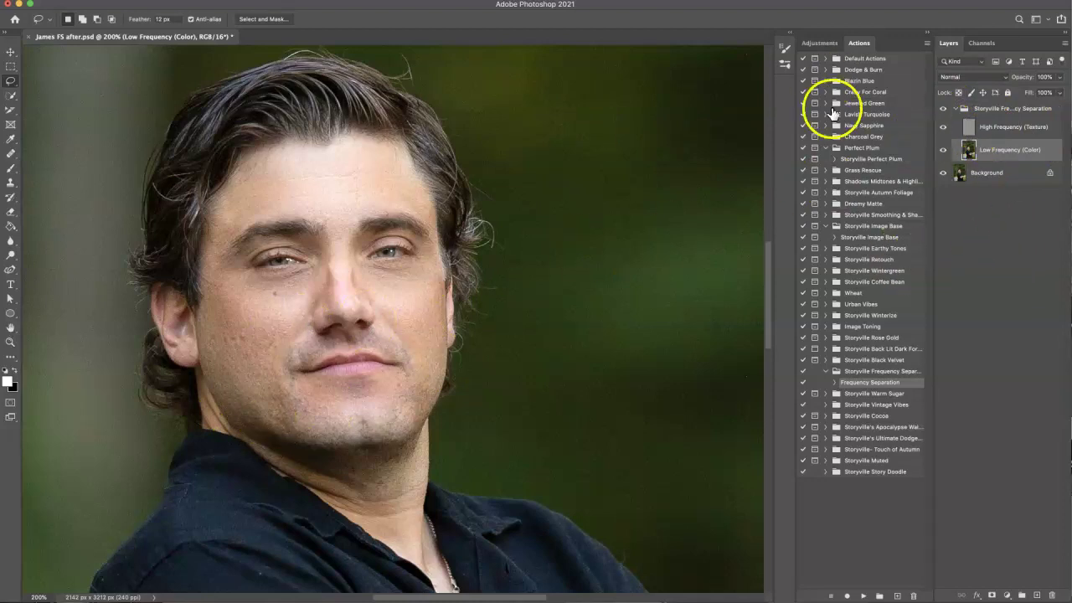
Toggle the Storyville Frequency Separation group off and on, then select the High Frequency (Texture) layer.
{"action": "left_click", "coordinate": [944, 109]}
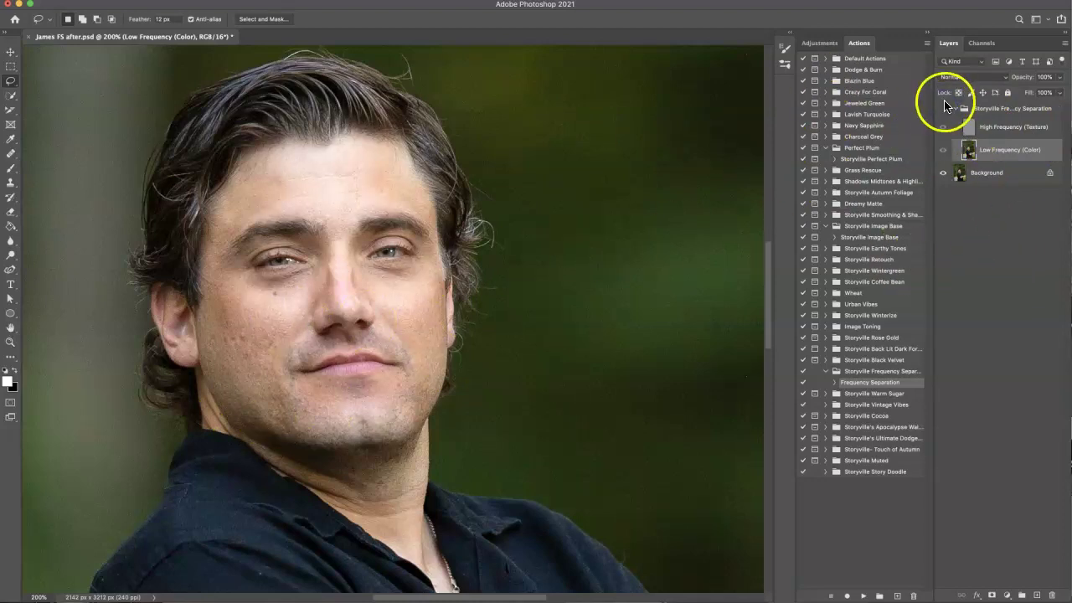
{"action": "left_click", "coordinate": [943, 109]}
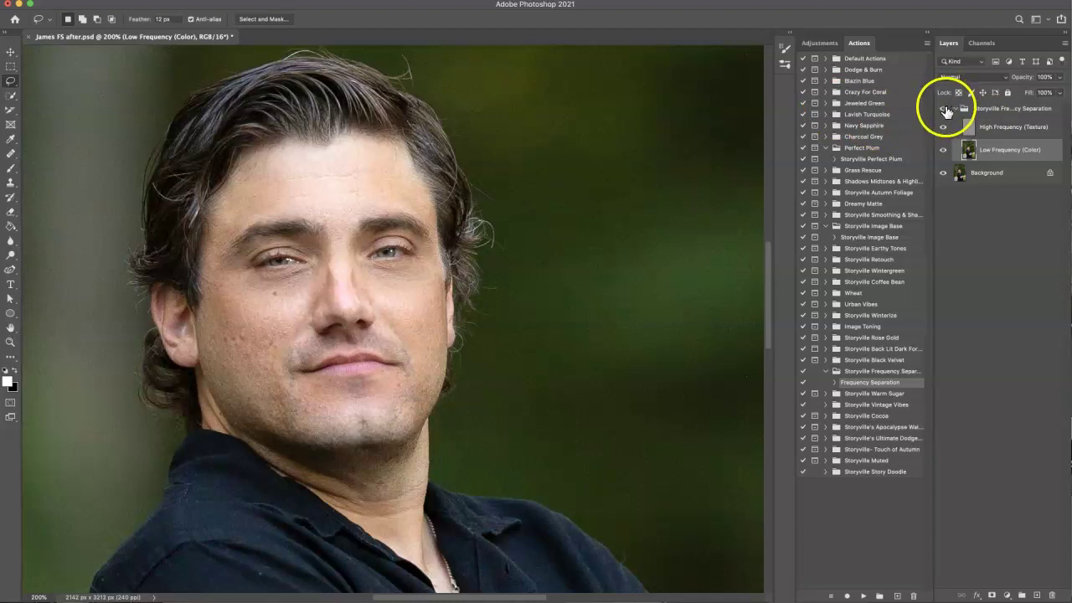
{"action": "left_click", "coordinate": [944, 109]}
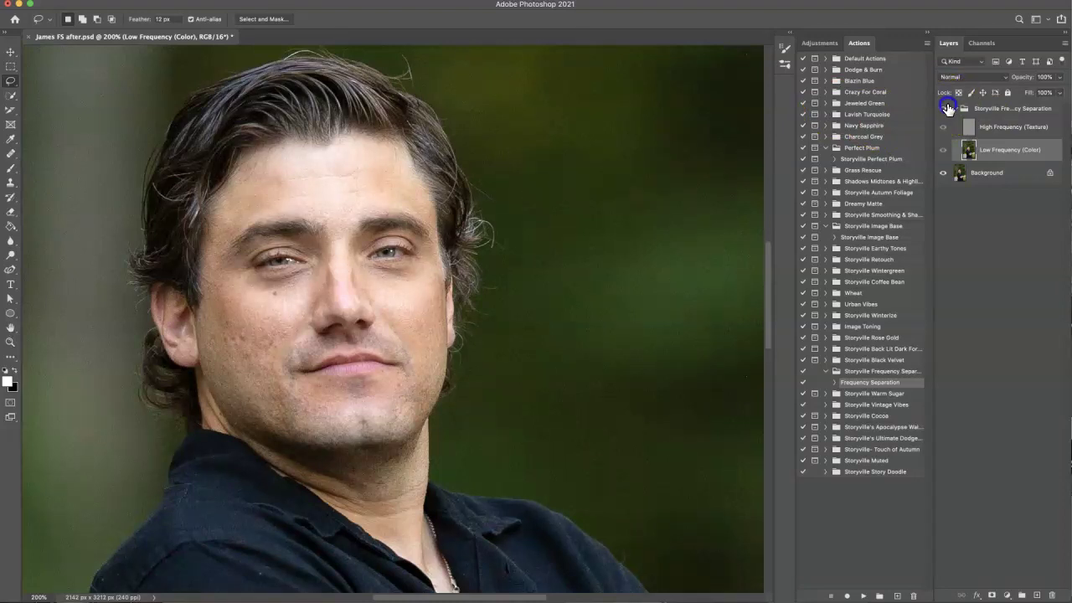
{"action": "left_click", "coordinate": [947, 108]}
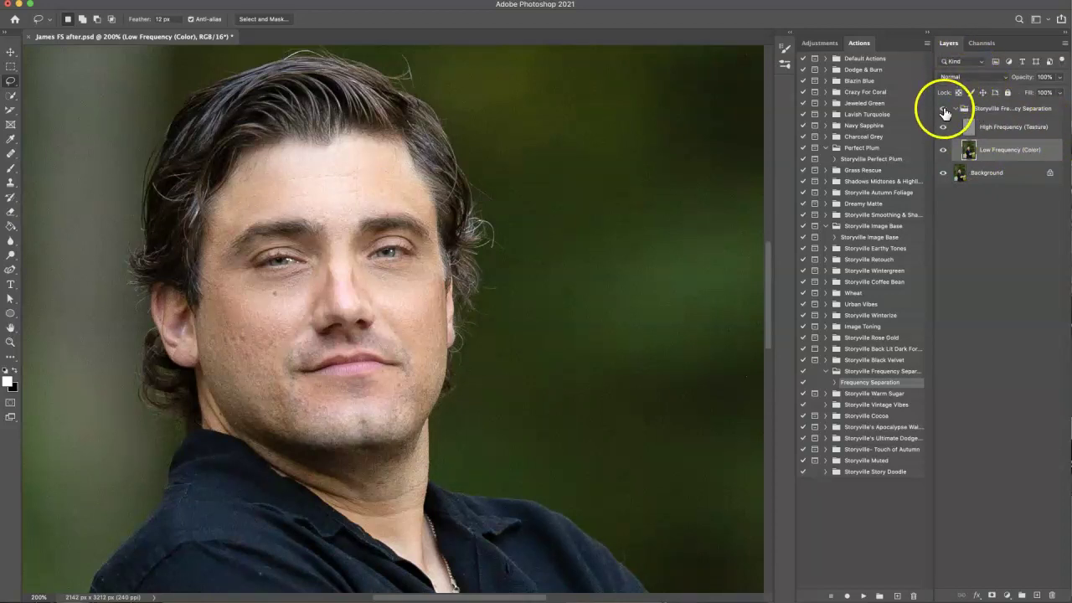
{"action": "left_click", "coordinate": [943, 107]}
{"action": "left_click", "coordinate": [947, 109]}
{"action": "left_click", "coordinate": [976, 131]}
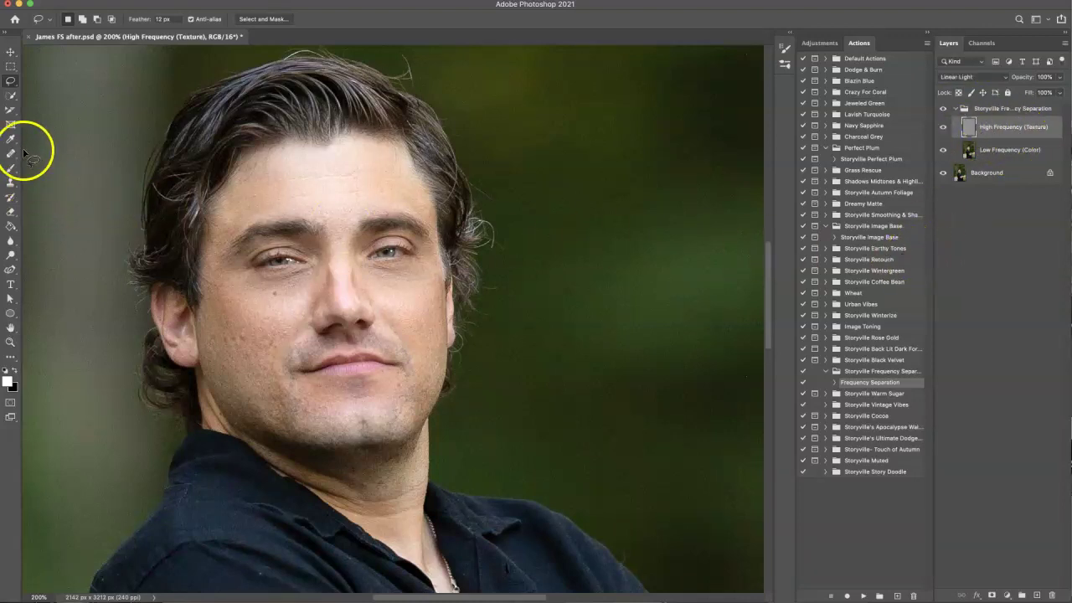
At 300% zoom, clone sampled forehead skin over a blemish and lower clone opacity to 54%.
{"action": "left_click", "coordinate": [10, 184]}
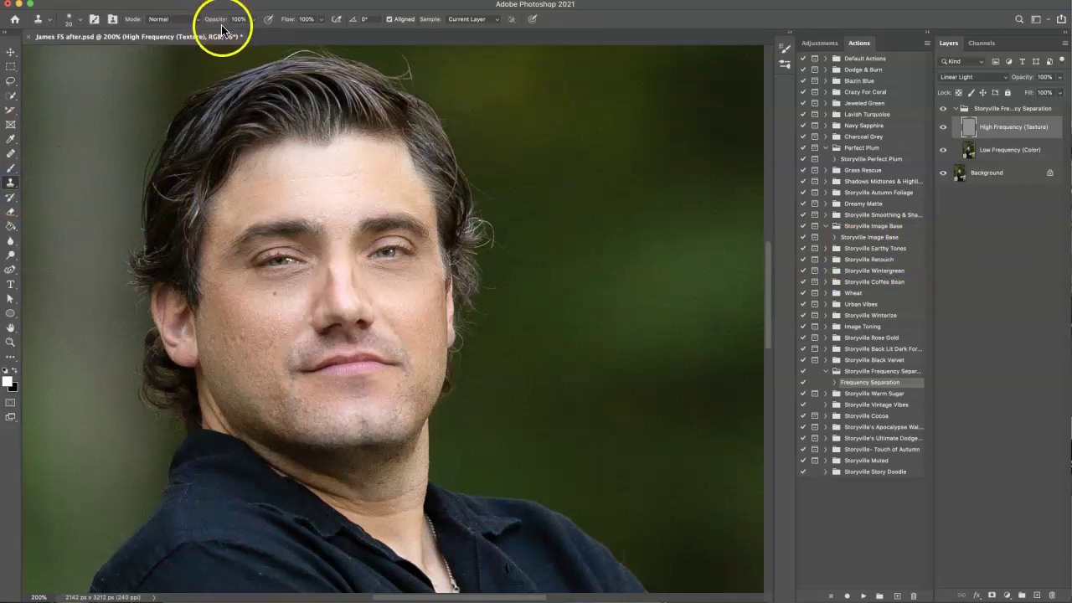
{"action": "left_click", "coordinate": [323, 181], "text": "alt"}
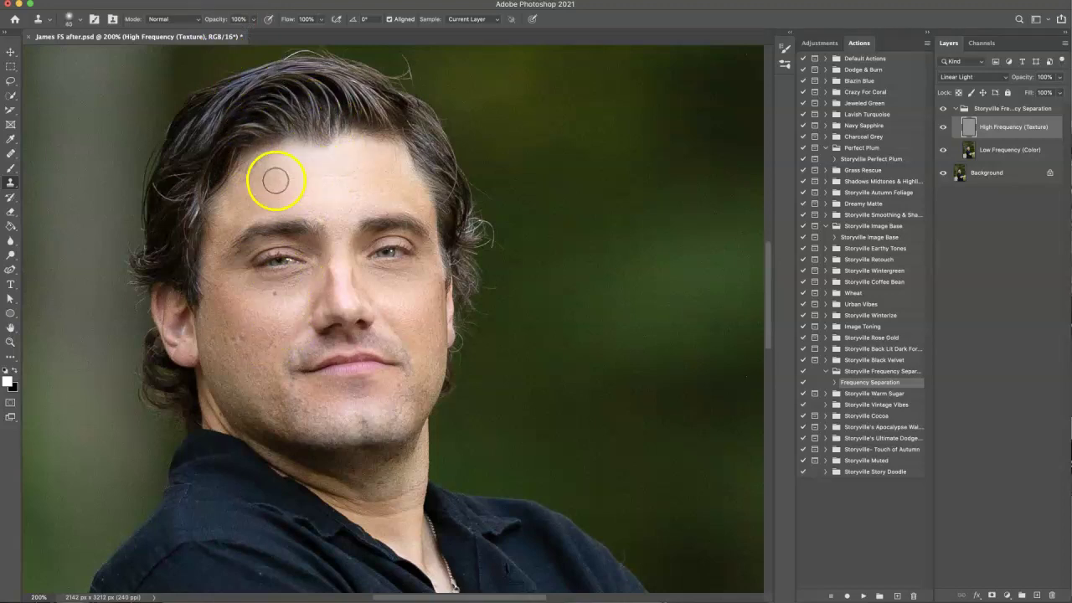
{"action": "key", "text": "super+equal"}
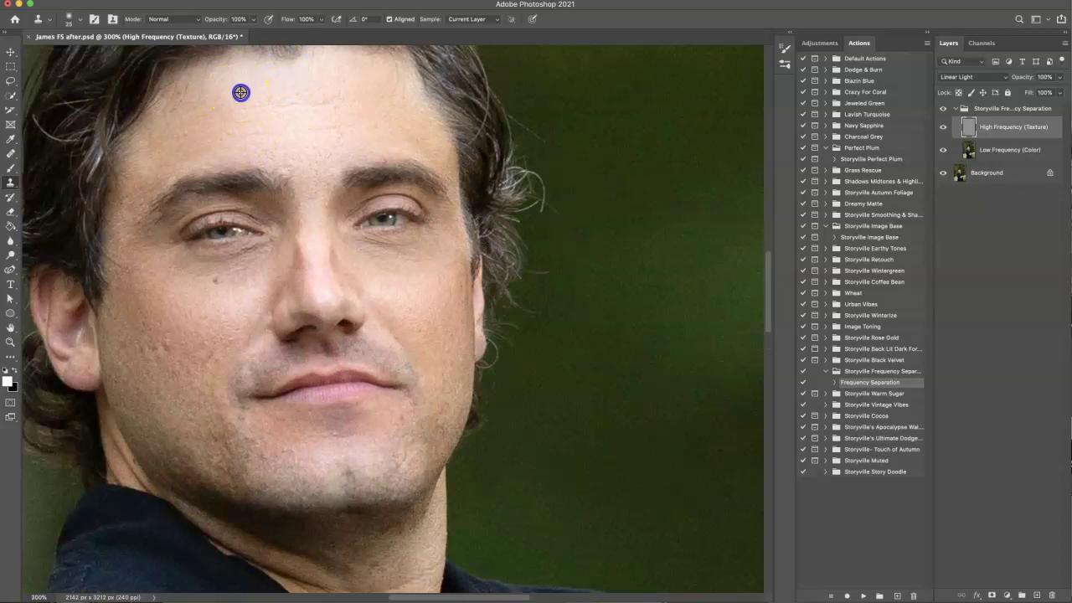
{"action": "left_click", "coordinate": [278, 105], "text": "alt"}
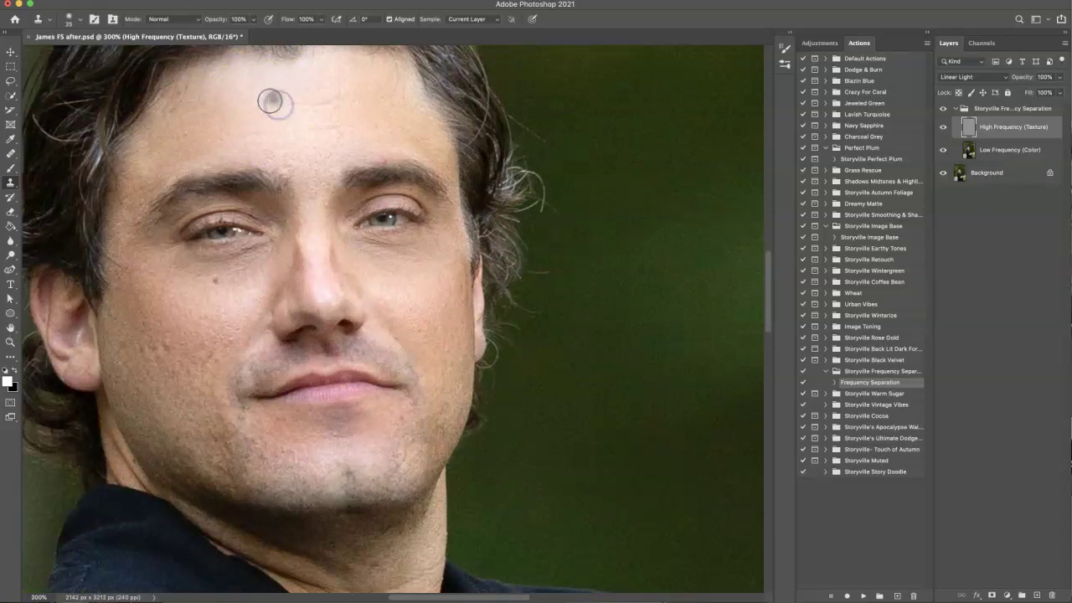
{"action": "left_click", "coordinate": [300, 101]}
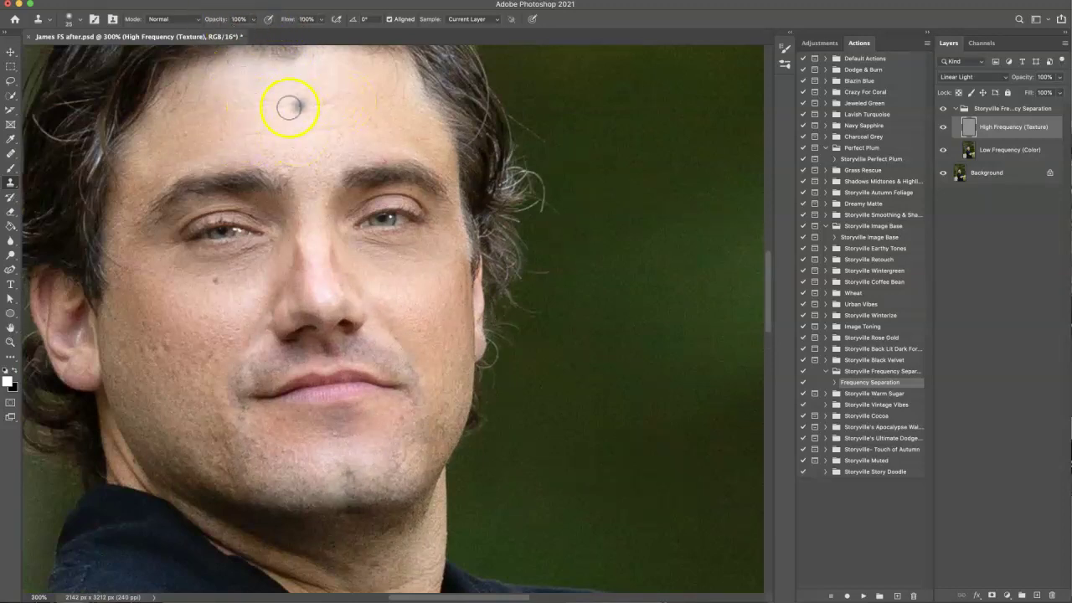
{"action": "left_click_drag", "start_coordinate": [227, 19], "coordinate": [221, 20]}
Clone a small forehead blemish from clean forehead skin and set clone opacity to 98%.
{"action": "left_click", "coordinate": [222, 136]}
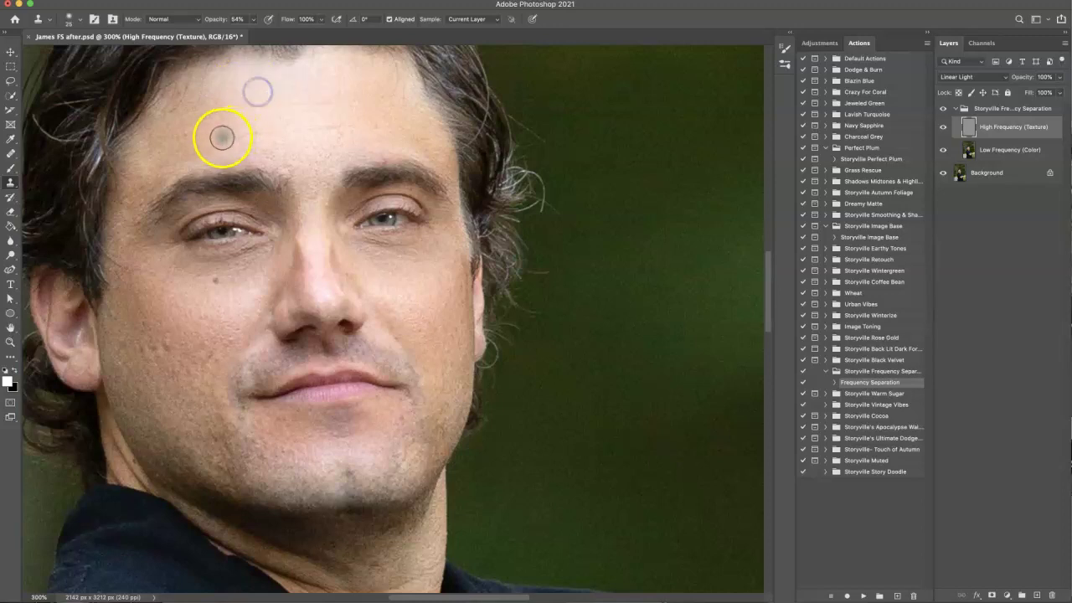
{"action": "left_click", "coordinate": [341, 131]}
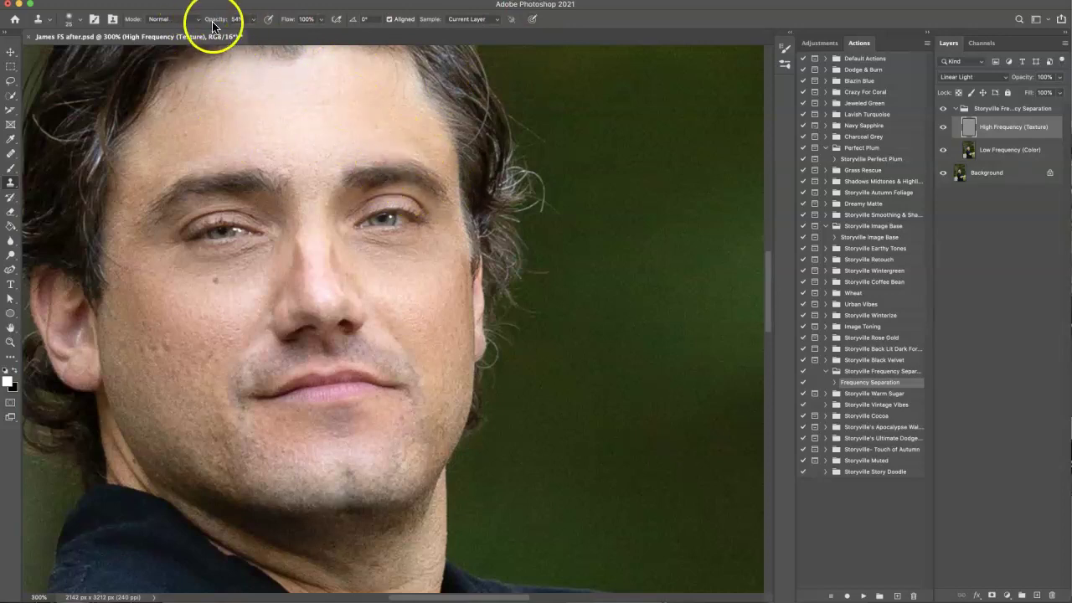
{"action": "type", "text": "98"}
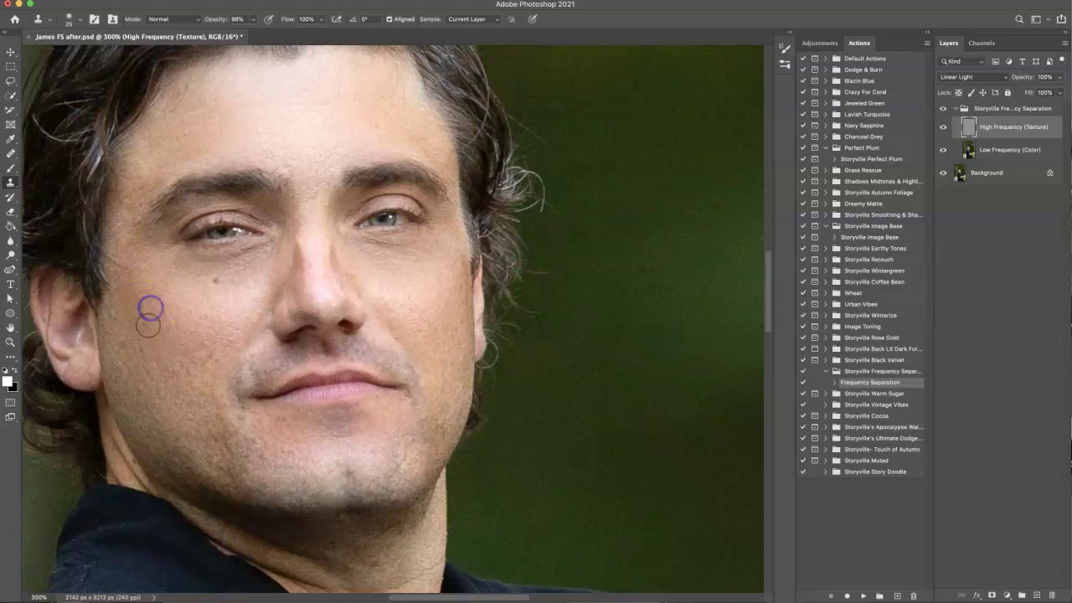
Stamp clean texture over the cheek, nose-side, nose-bridge and inner-eye-corner blemishes.
{"action": "left_click", "coordinate": [139, 352]}
{"action": "left_click", "coordinate": [143, 346], "text": "alt"}
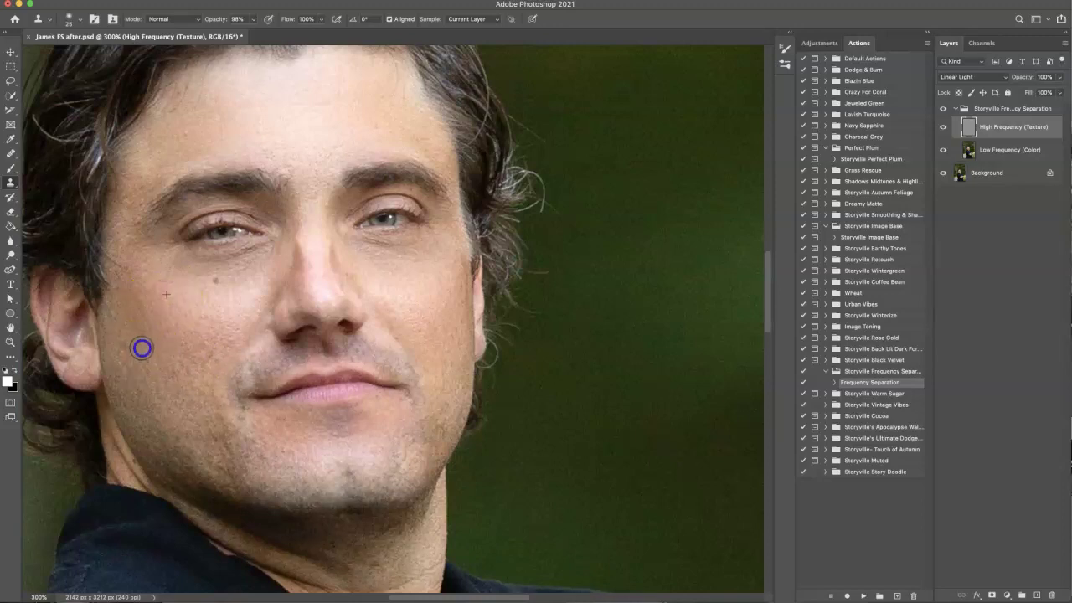
{"action": "left_click", "coordinate": [455, 306]}
{"action": "left_click", "coordinate": [351, 265]}
{"action": "left_click", "coordinate": [338, 246]}
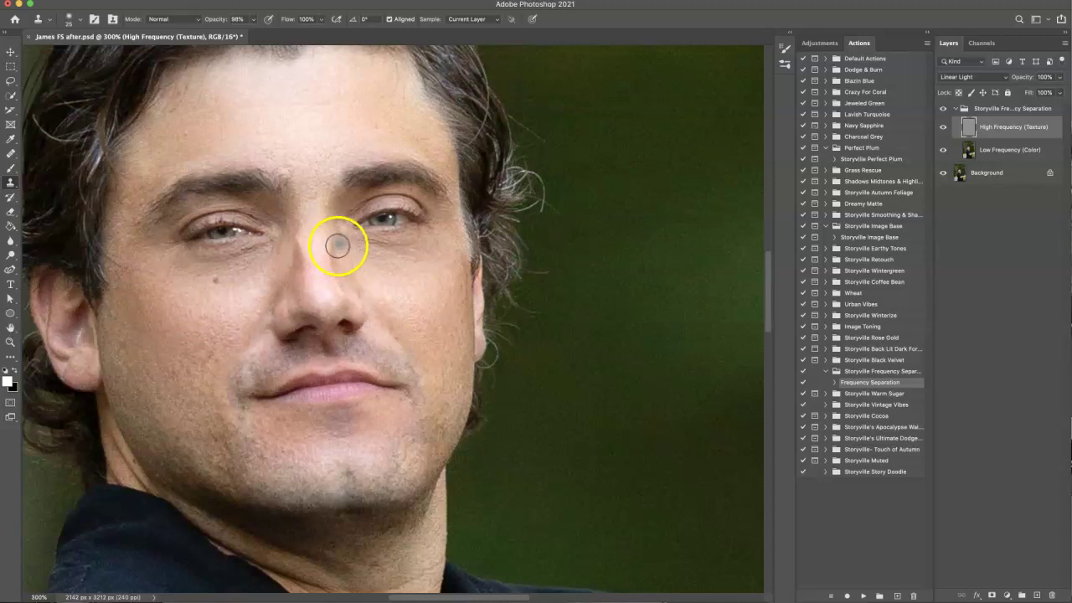
{"action": "left_click", "coordinate": [305, 272]}
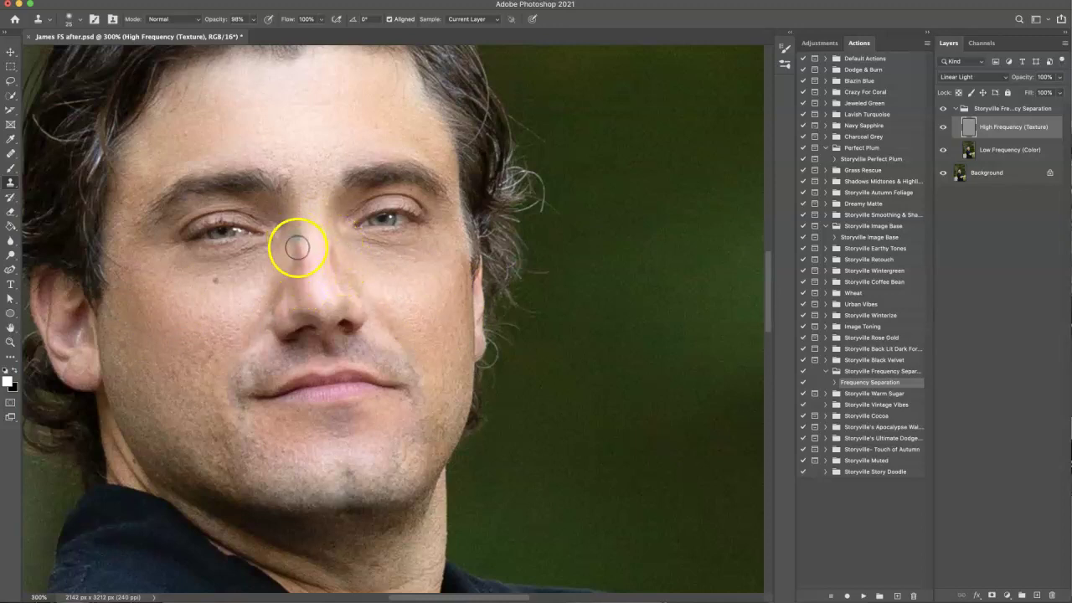
{"action": "mouse_move", "coordinate": [297, 247]}
{"action": "left_mouse_down"}
{"action": "mouse_move", "coordinate": [300, 278]}
{"action": "mouse_move", "coordinate": [328, 295]}
{"action": "mouse_move", "coordinate": [334, 242]}
{"action": "mouse_move", "coordinate": [296, 249]}
{"action": "left_mouse_up"}
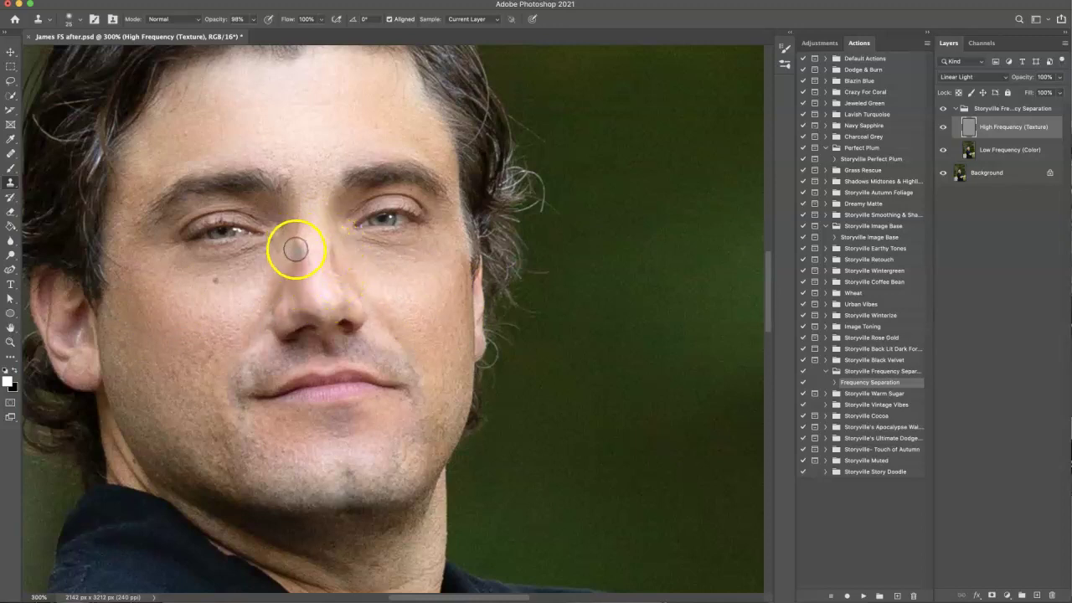
{"action": "mouse_move", "coordinate": [339, 276]}
{"action": "left_mouse_down"}
{"action": "mouse_move", "coordinate": [368, 322]}
{"action": "mouse_move", "coordinate": [396, 337]}
{"action": "mouse_move", "coordinate": [355, 248]}
{"action": "mouse_move", "coordinate": [399, 293]}
{"action": "left_mouse_up"}
Resample a clone source on the left cheek and hide the retouch group to compare.
{"action": "left_click", "coordinate": [255, 310]}
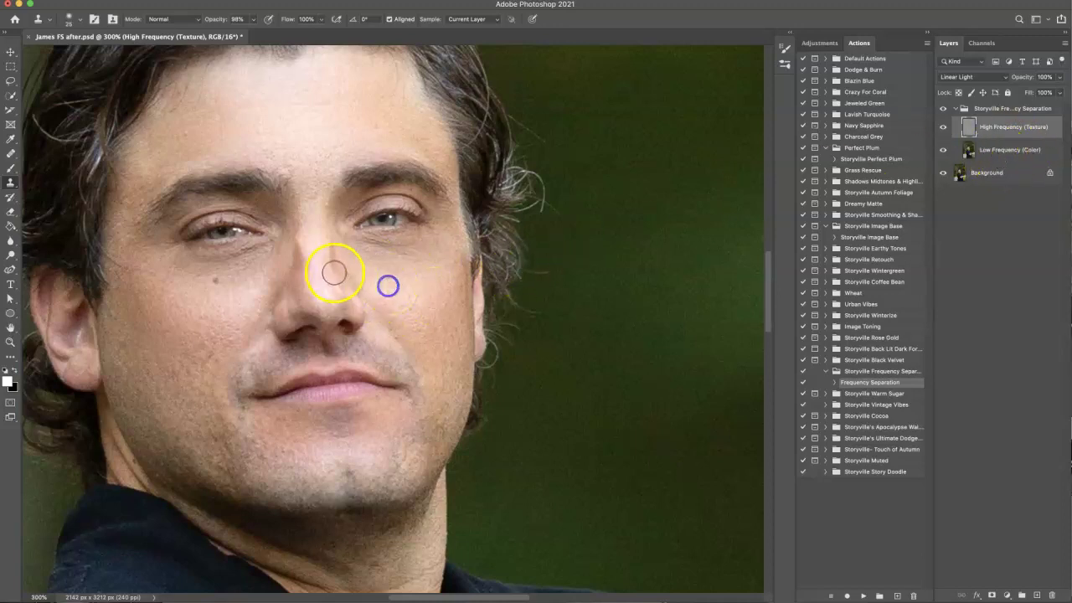
{"action": "left_click", "coordinate": [259, 292], "text": "alt"}
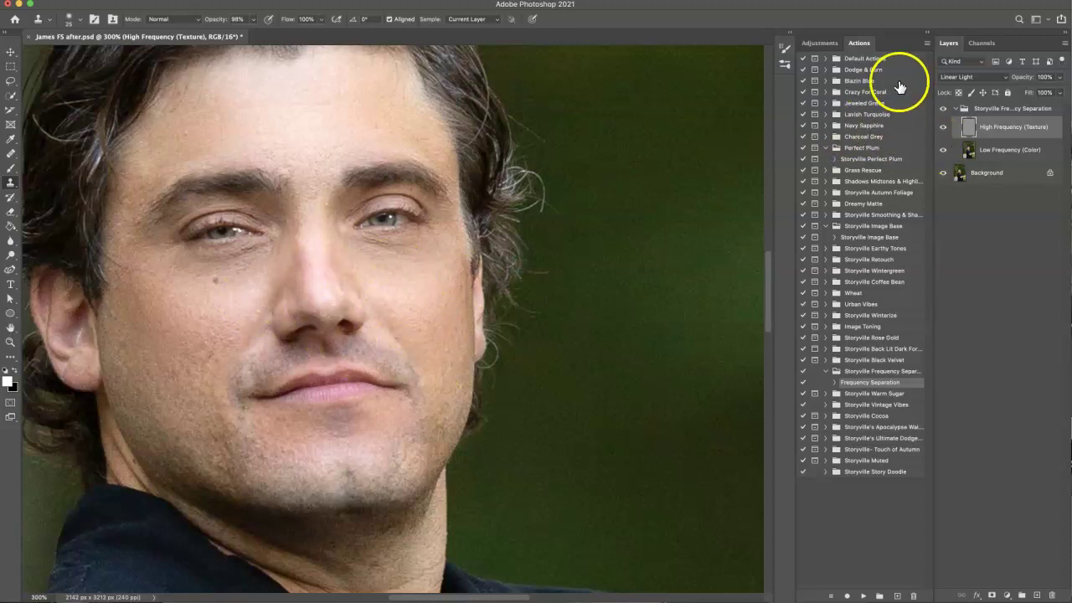
{"action": "left_click", "coordinate": [942, 110]}
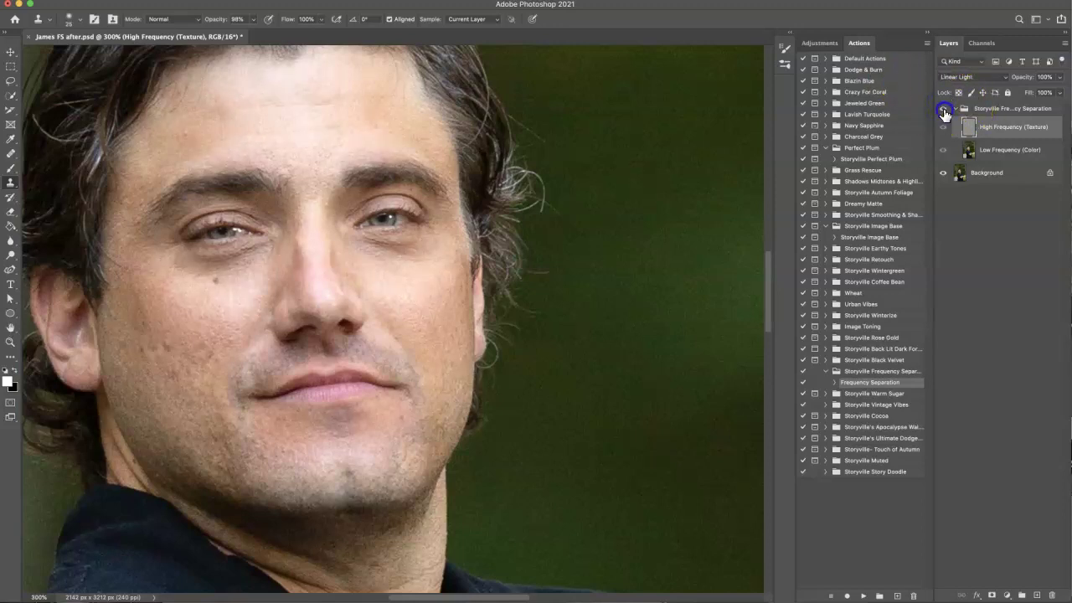
Show the retouch group again and clone away the spots between the brows from forehead sources.
{"action": "left_click", "coordinate": [943, 111]}
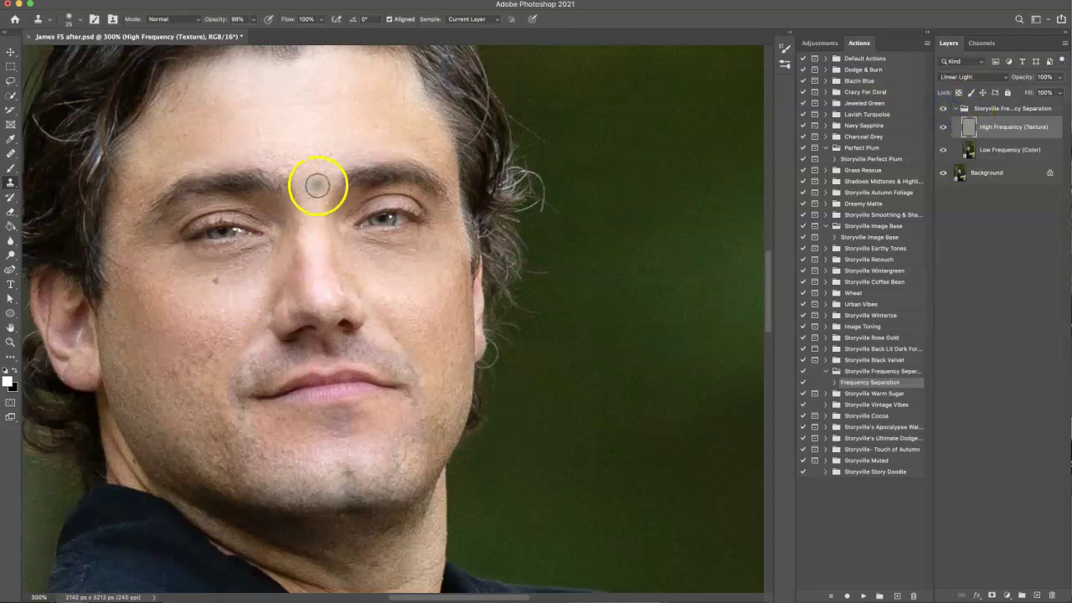
{"action": "left_click_drag", "start_coordinate": [317, 185], "coordinate": [328, 225]}
{"action": "left_click", "coordinate": [323, 165]}
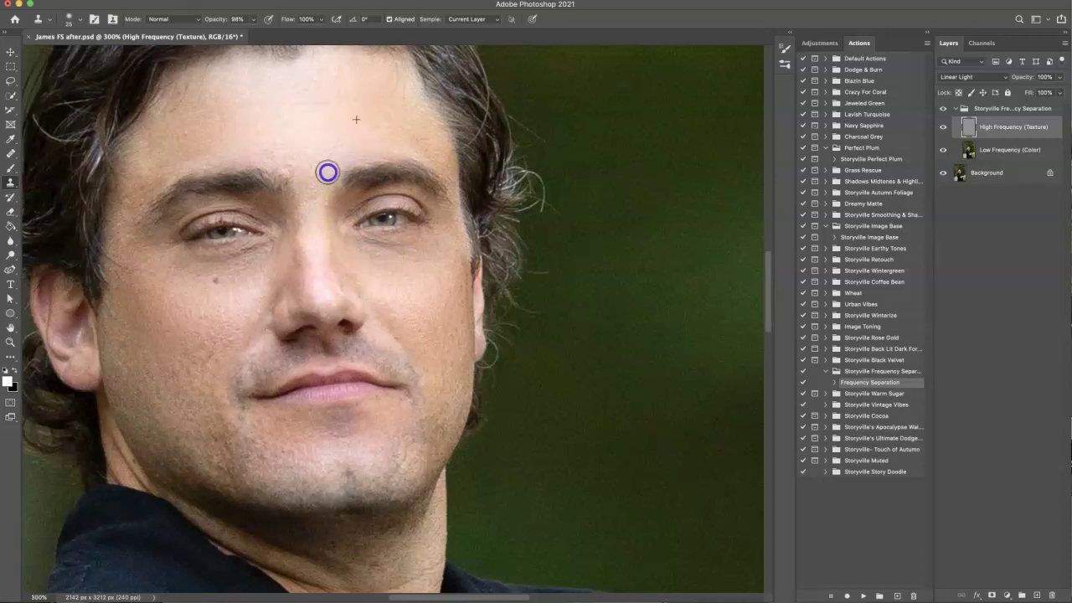
{"action": "left_click", "coordinate": [261, 121], "text": "alt"}
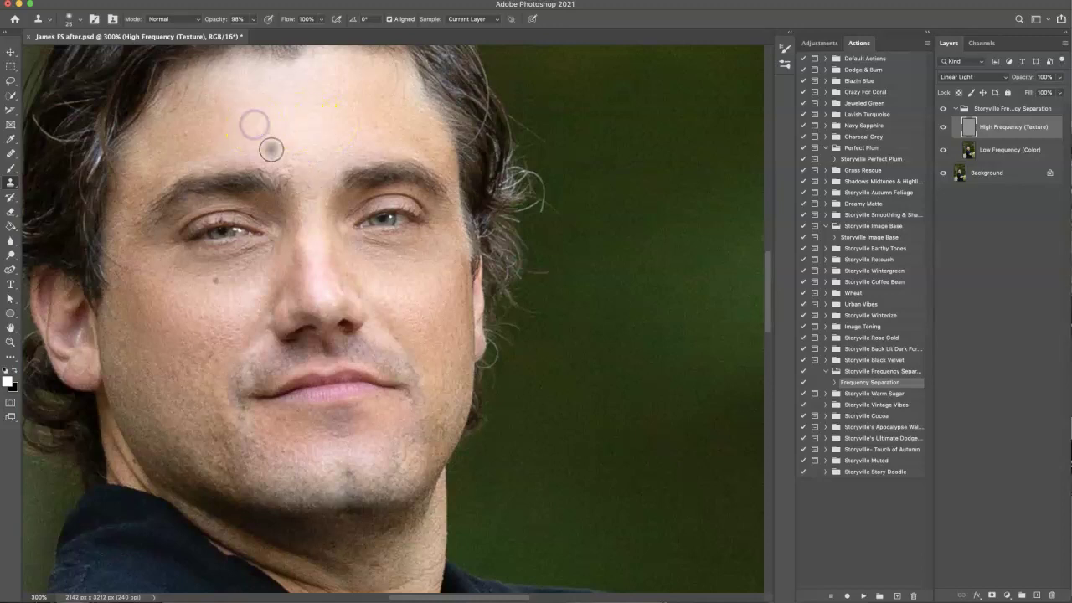
{"action": "left_click", "coordinate": [280, 156], "text": "alt"}
{"action": "left_click", "coordinate": [220, 134], "text": "alt"}
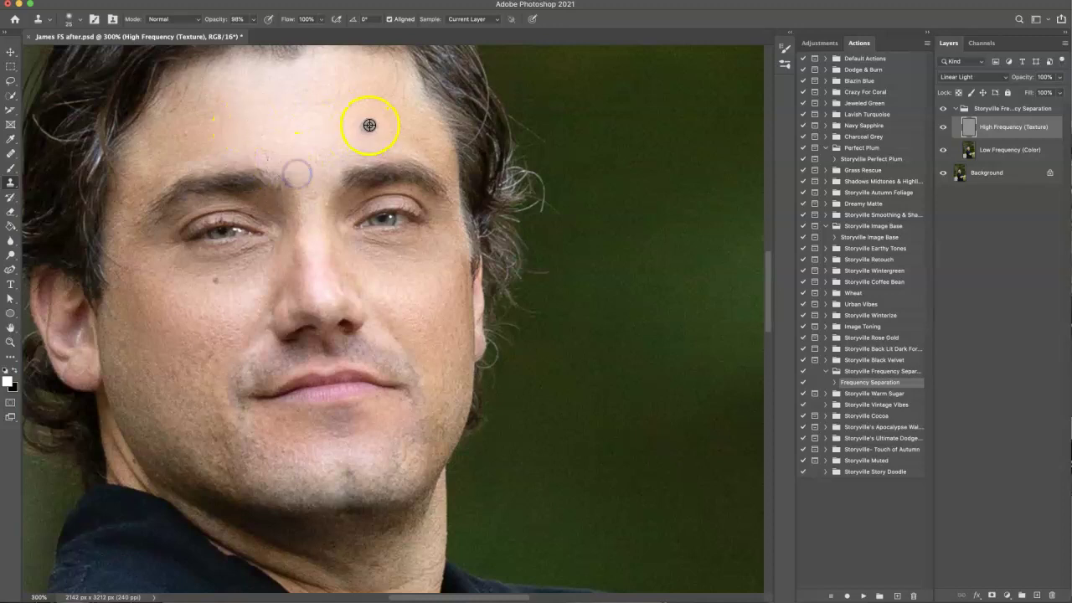
{"action": "left_click", "coordinate": [307, 199]}
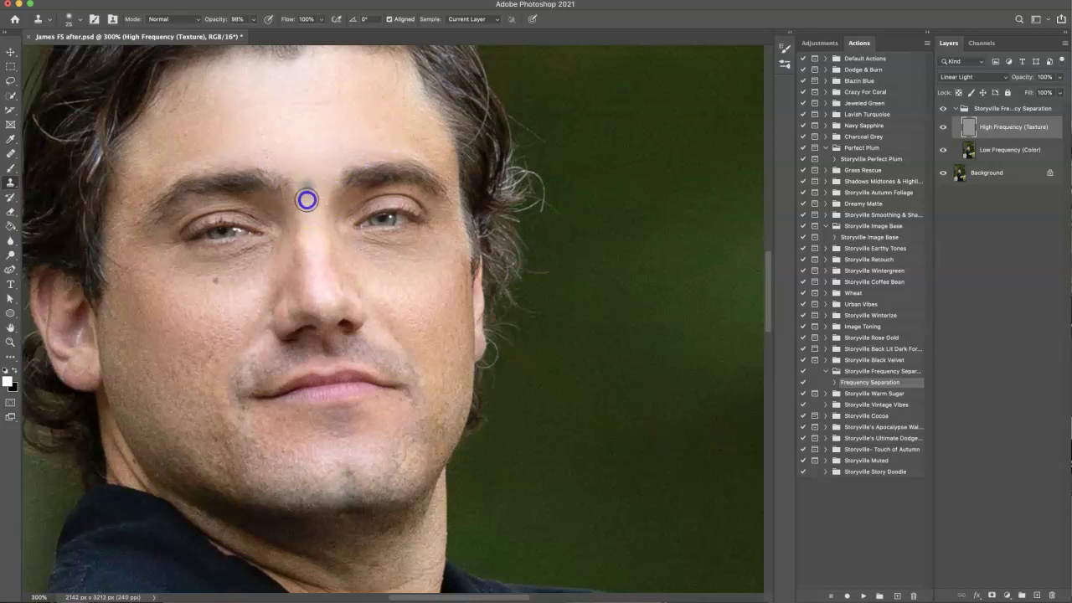
Clone away a forehead blemish and several pores and spots on the left cheek.
{"action": "left_click", "coordinate": [340, 110]}
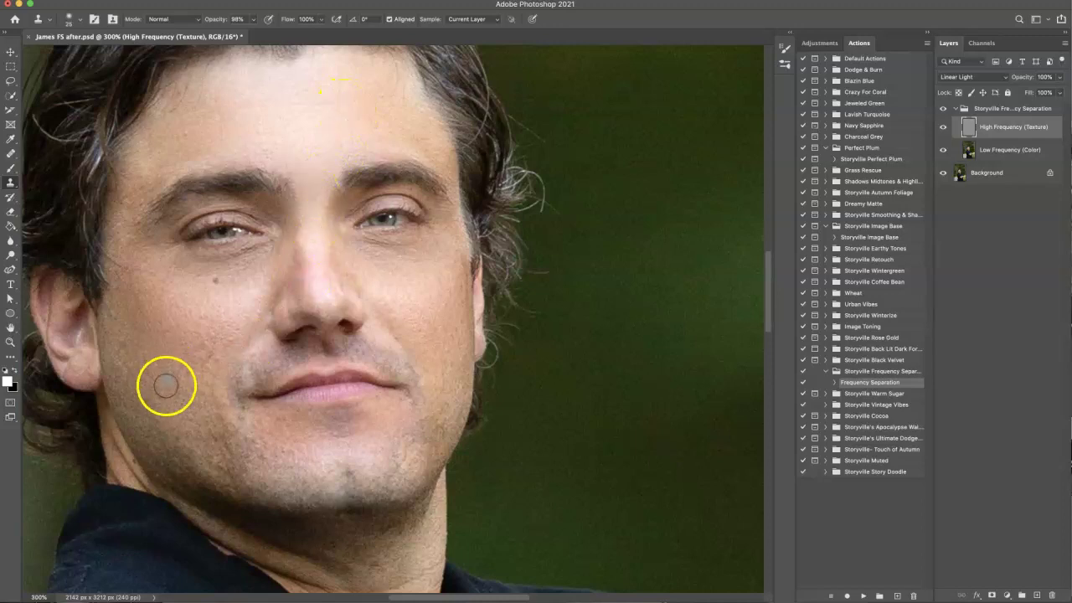
{"action": "left_click", "coordinate": [169, 341]}
{"action": "left_click", "coordinate": [227, 339]}
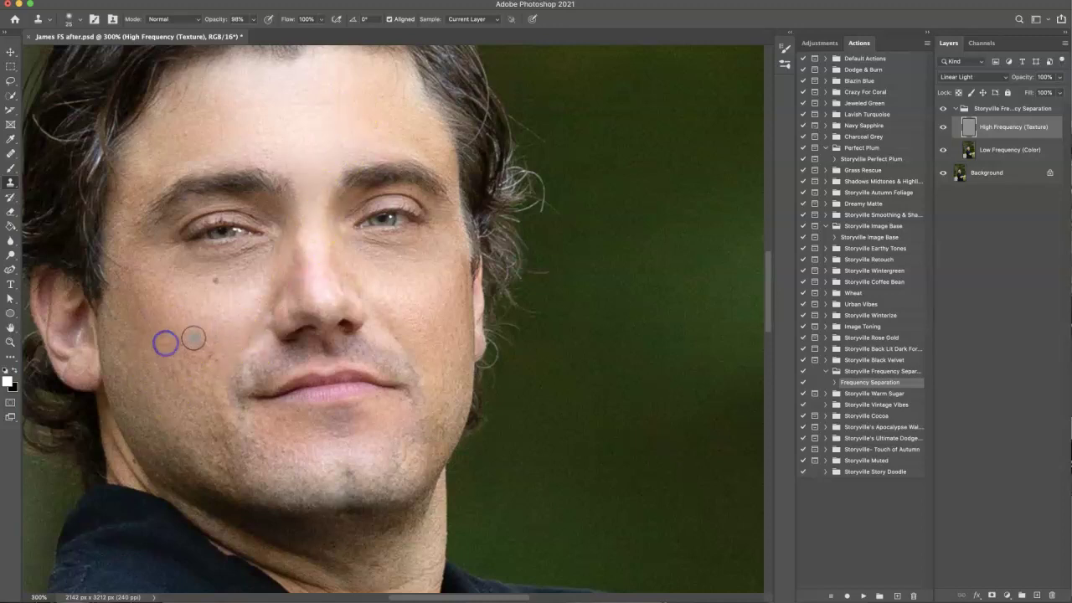
{"action": "left_click", "coordinate": [206, 358]}
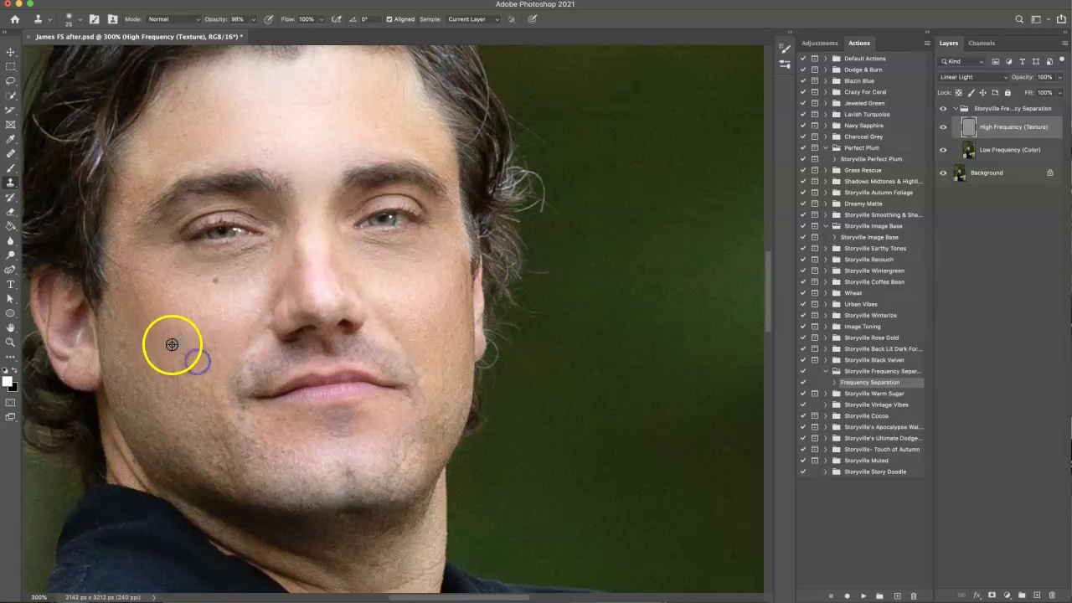
{"action": "left_click", "coordinate": [171, 344]}
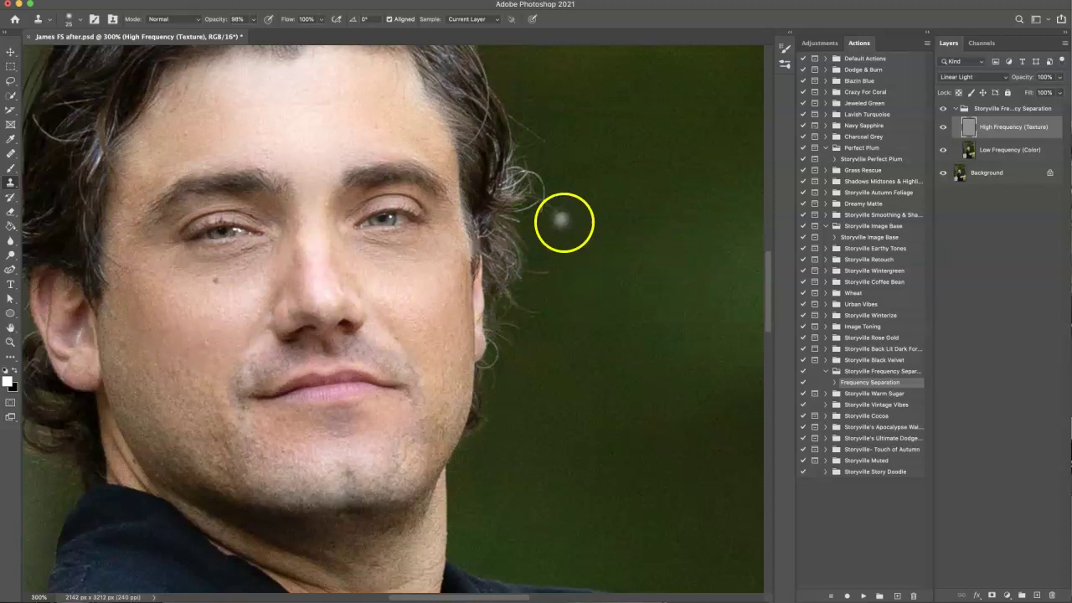
Paint cloned smooth texture over the upper lip and mustache blemishes.
{"action": "scroll", "coordinate": [560, 209], "scroll_direction": "down", "scroll_amount": 5}
{"action": "scroll", "coordinate": [318, 361], "scroll_direction": "up", "scroll_amount": 5}
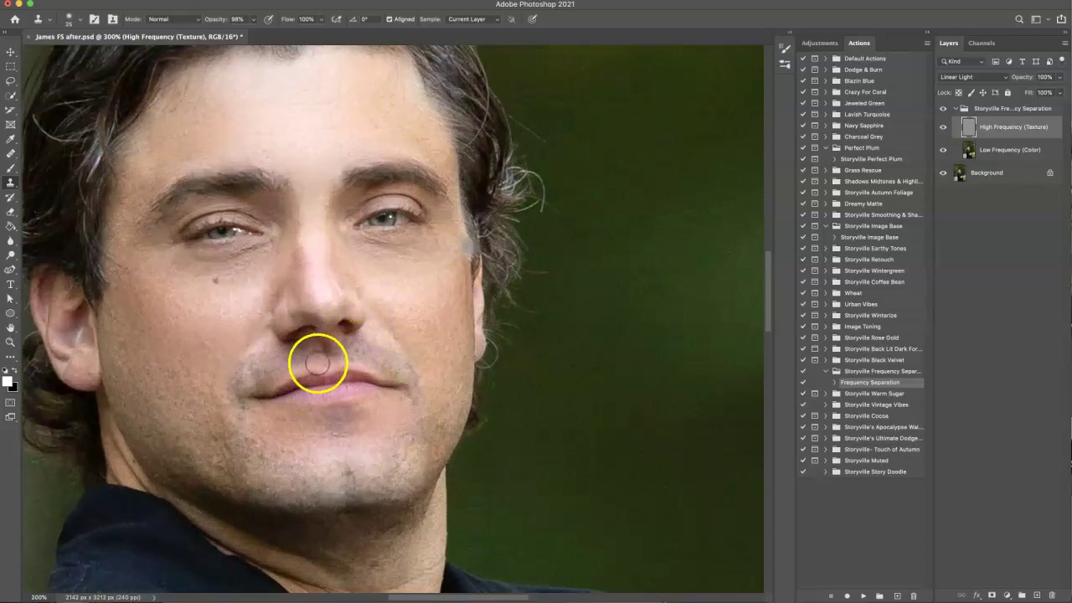
{"action": "mouse_move", "coordinate": [318, 362]}
{"action": "left_mouse_down"}
{"action": "mouse_move", "coordinate": [282, 378]}
{"action": "mouse_move", "coordinate": [249, 375]}
{"action": "mouse_move", "coordinate": [293, 368]}
{"action": "left_mouse_up"}
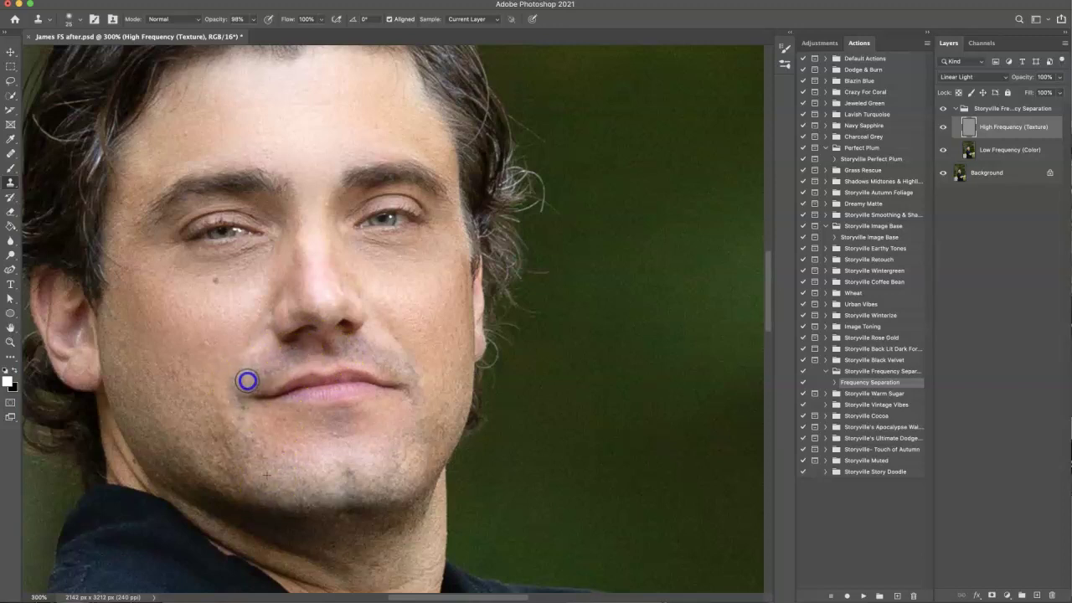
{"action": "left_click_drag", "start_coordinate": [275, 370], "coordinate": [281, 364]}
Frame the shirt sleeve at 200% zoom and select the Low Frequency (Color) layer.
{"action": "key", "text": "super+minus"}
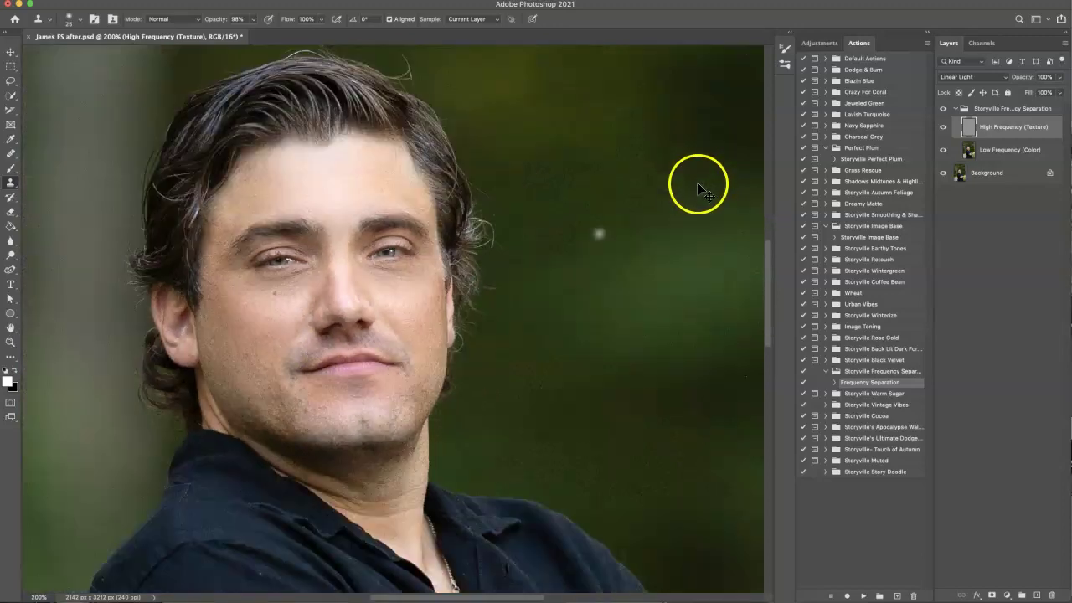
{"action": "key", "text": "super+minus"}
{"action": "left_click_drag", "start_coordinate": [763, 228], "coordinate": [771, 302]}
{"action": "key", "text": "super+plus"}
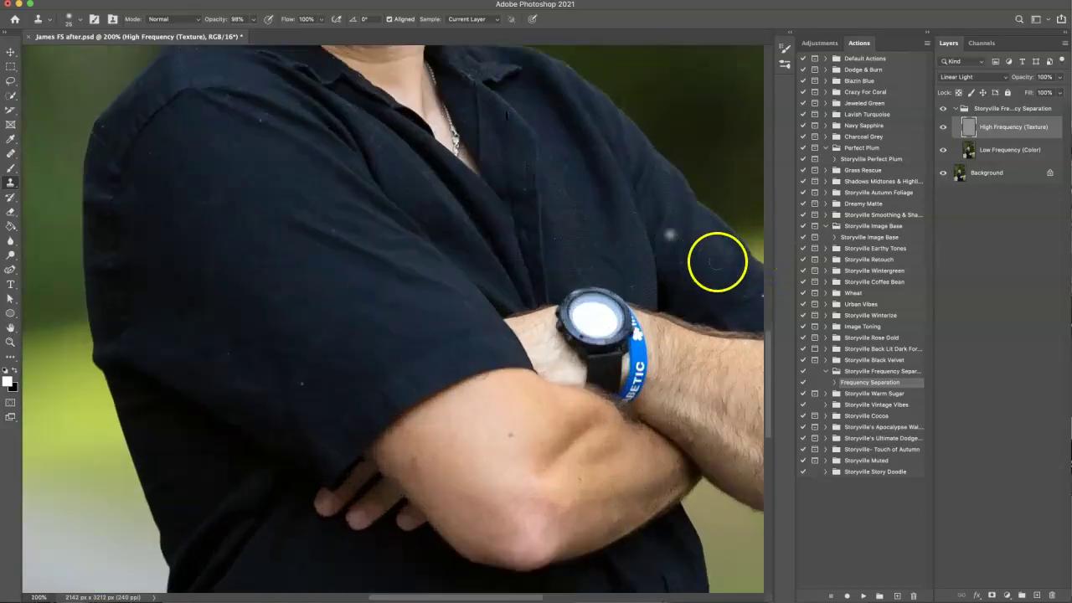
{"action": "left_click", "coordinate": [969, 150]}
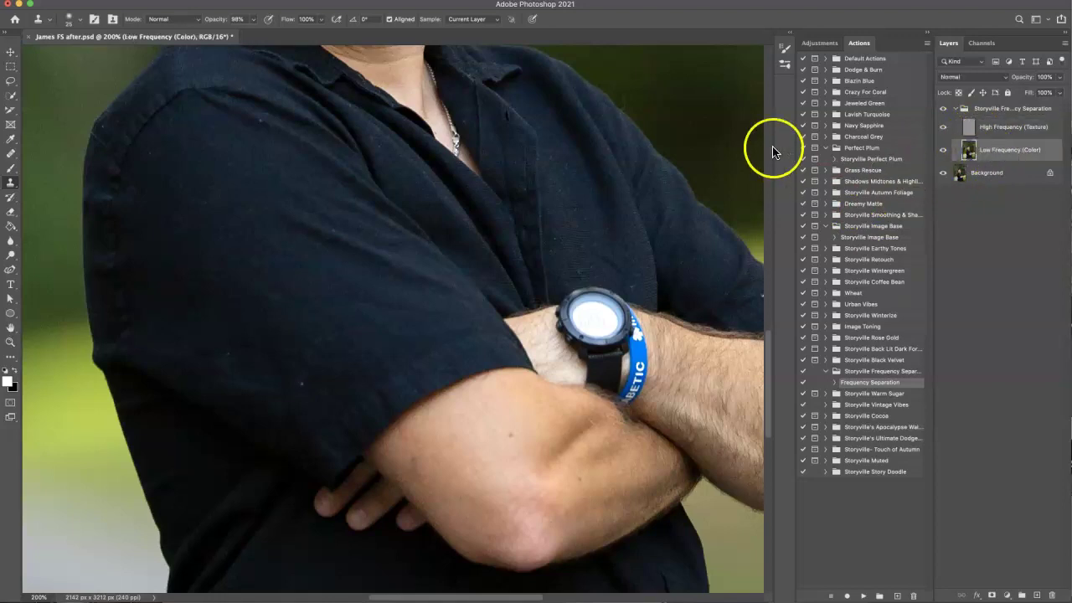
Lasso the upper sleeve wrinkle and apply a 47.2-pixel Gaussian Blur to it.
{"action": "left_click", "coordinate": [12, 81]}
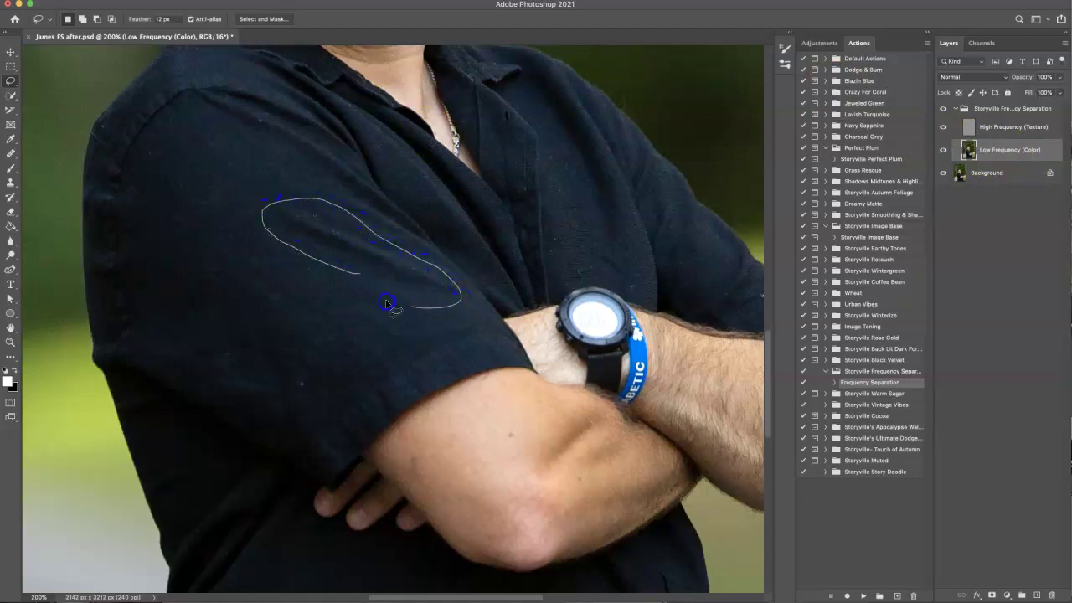
{"action": "left_click_drag", "start_coordinate": [324, 278], "coordinate": [329, 279]}
{"action": "key", "text": "ctrl+alt+f"}
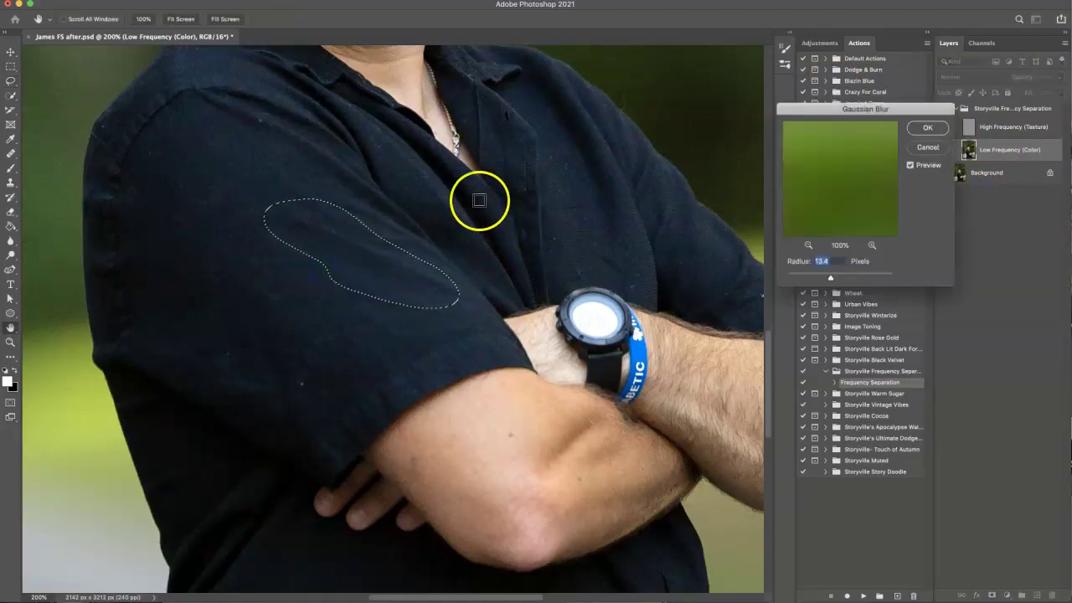
{"action": "left_click_drag", "start_coordinate": [829, 277], "coordinate": [838, 280]}
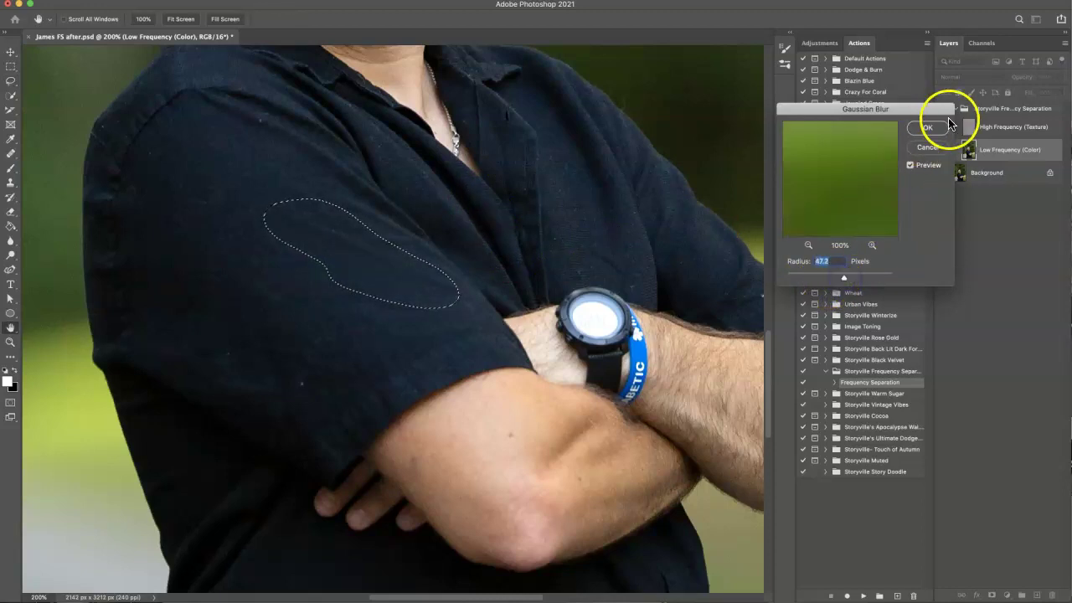
{"action": "left_click", "coordinate": [927, 127]}
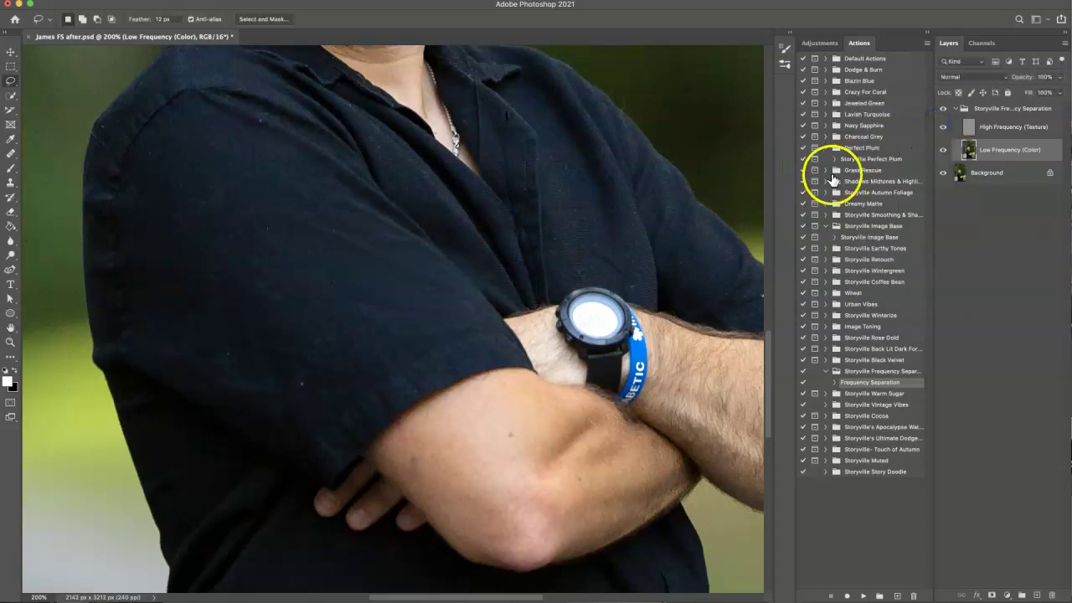
On the High Frequency (Texture) layer, clone away the white speck on the sleeve.
{"action": "left_click", "coordinate": [981, 131]}
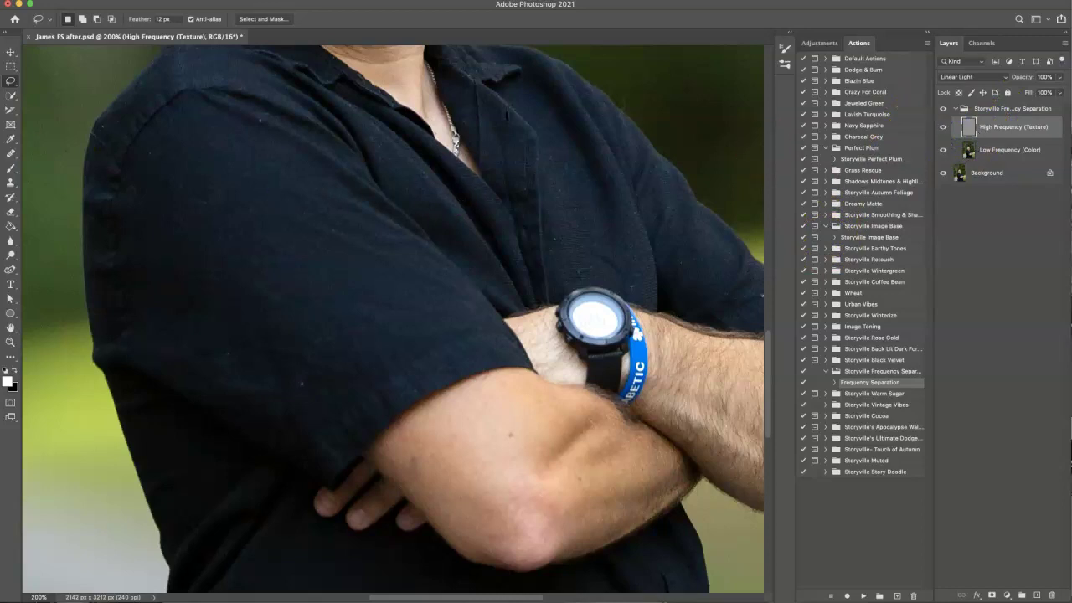
{"action": "left_click", "coordinate": [11, 181]}
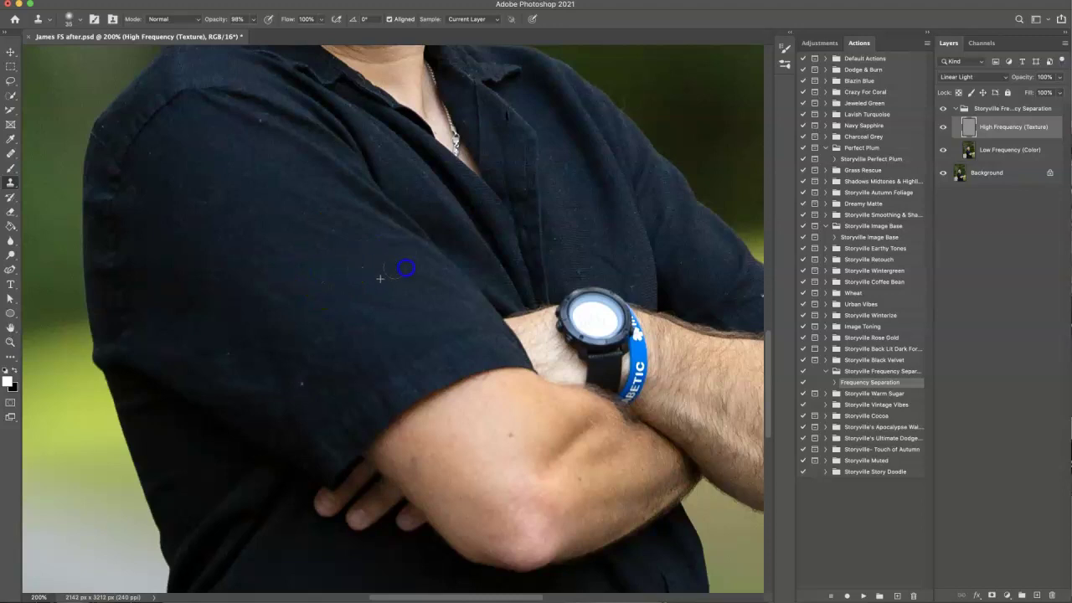
{"action": "left_click_drag", "start_coordinate": [773, 296], "coordinate": [773, 354]}
{"action": "left_click", "coordinate": [319, 326]}
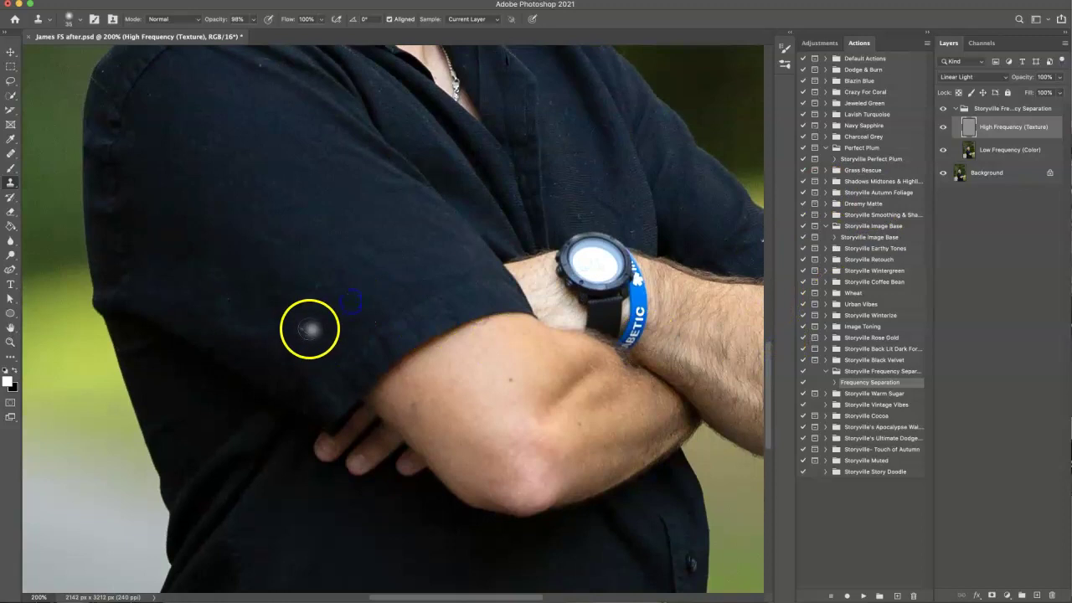
Clone over a spot on the forearm, reviewing the whole figure at different zooms.
{"action": "key", "text": "ctrl+0"}
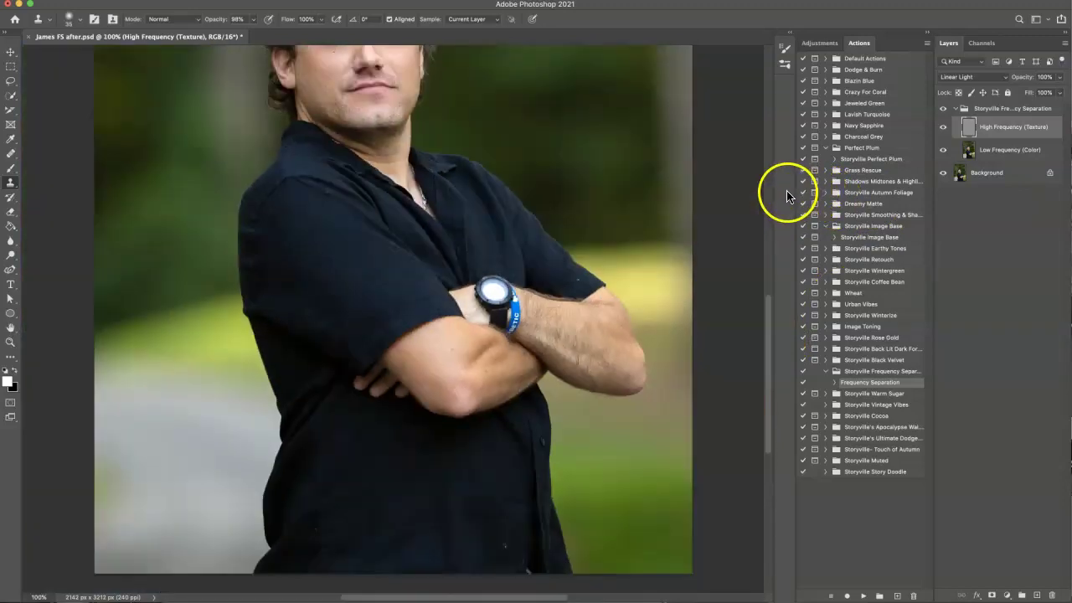
{"action": "key", "text": "ctrl+plus"}
{"action": "key", "text": "ctrl+plus"}
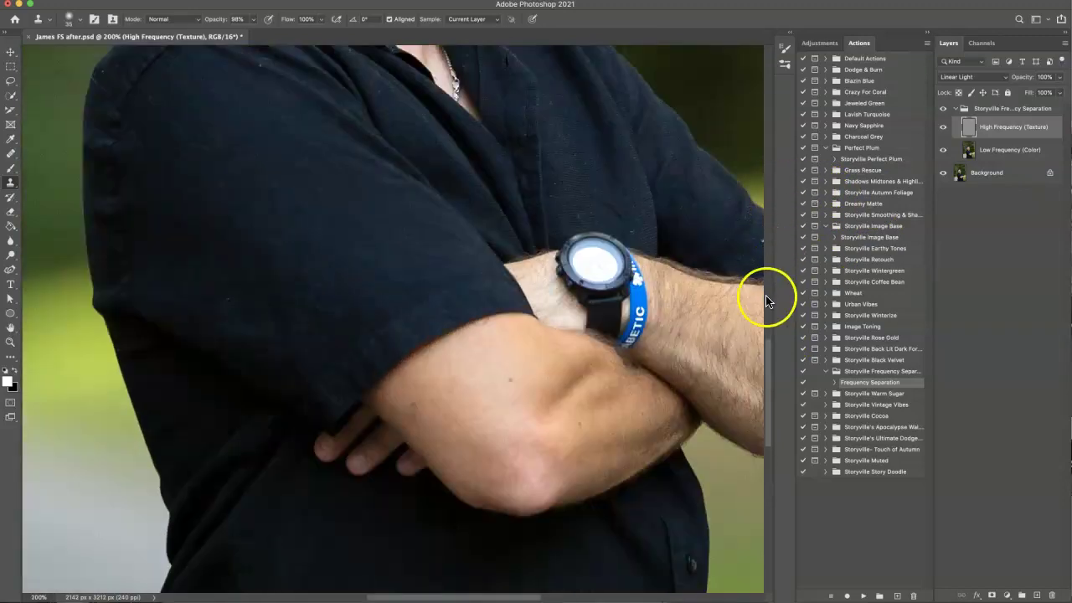
{"action": "scroll", "coordinate": [776, 355], "scroll_direction": "up", "scroll_amount": 5}
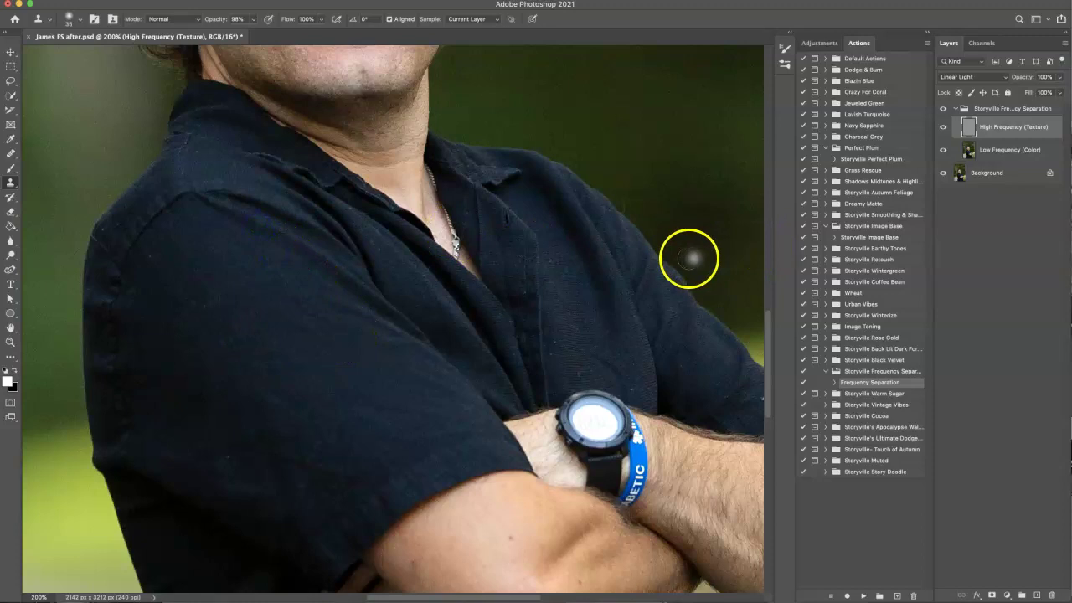
{"action": "key", "text": "ctrl+minus"}
{"action": "key", "text": "ctrl+minus"}
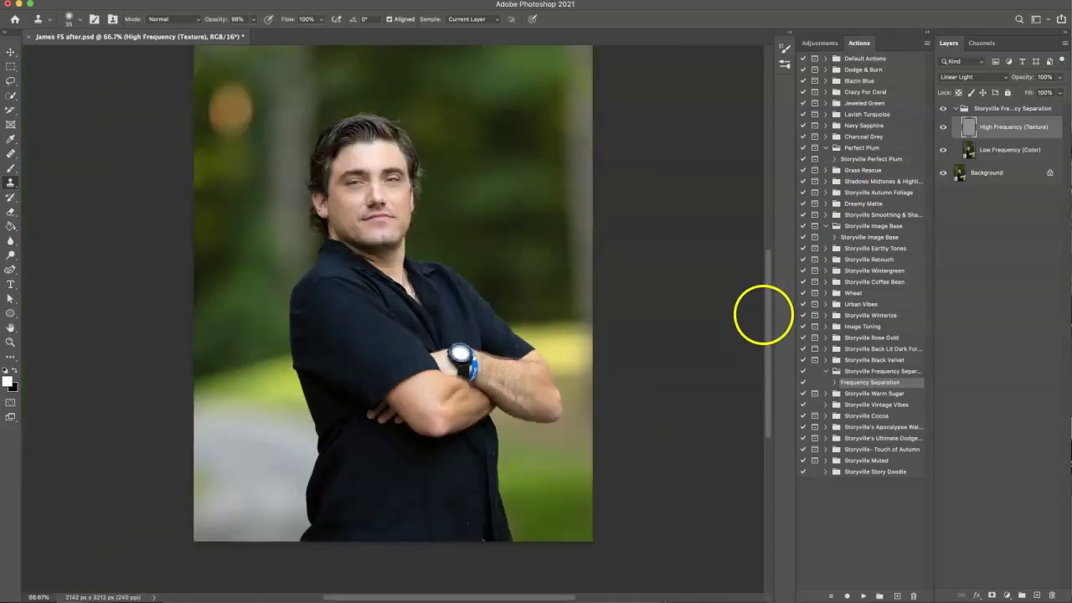
{"action": "key", "text": "ctrl+plus"}
{"action": "key", "text": "ctrl+plus"}
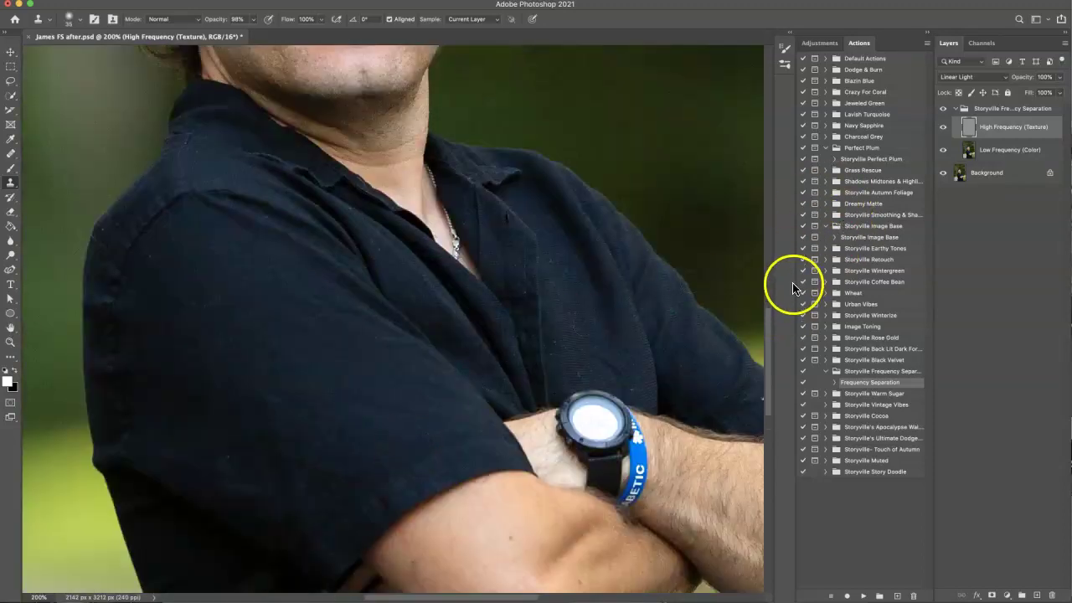
{"action": "scroll", "coordinate": [769, 327], "scroll_direction": "down", "scroll_amount": 3}
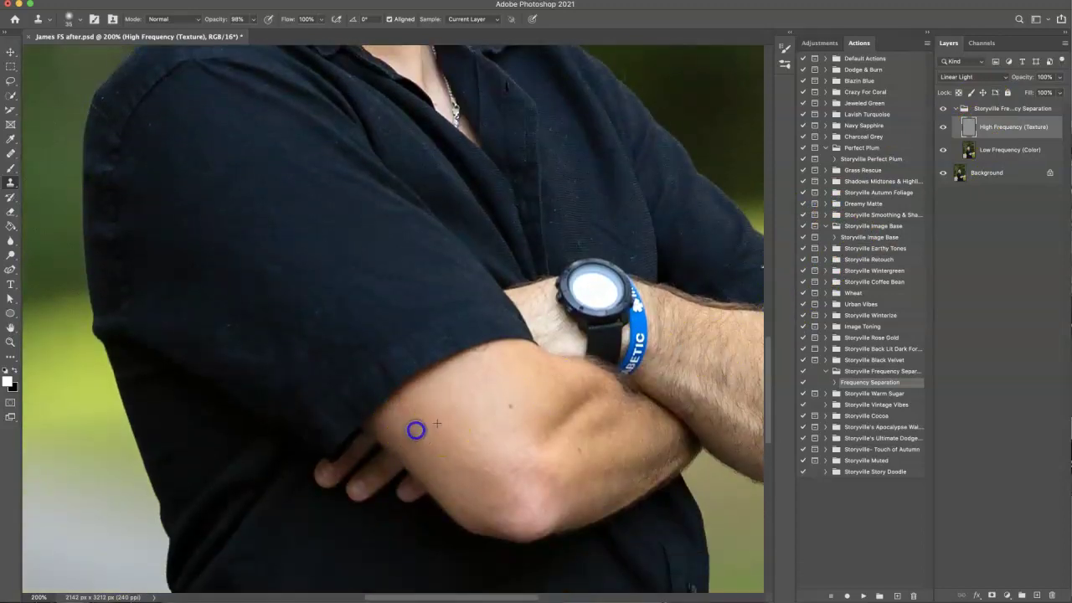
{"action": "left_click", "coordinate": [510, 409]}
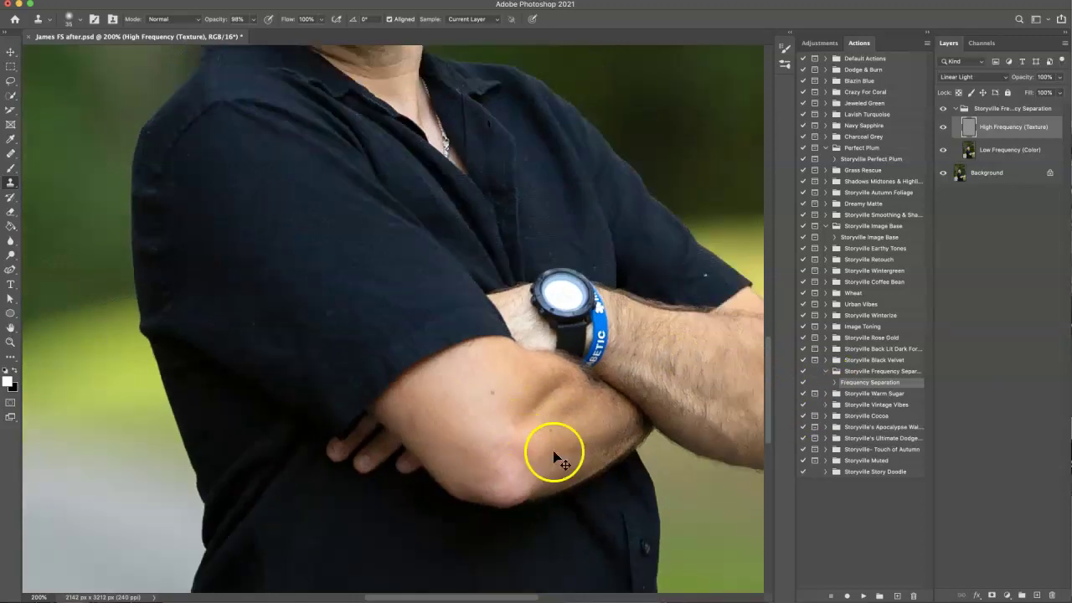
{"action": "key", "text": "ctrl+0"}
{"action": "key", "text": "ctrl+1"}
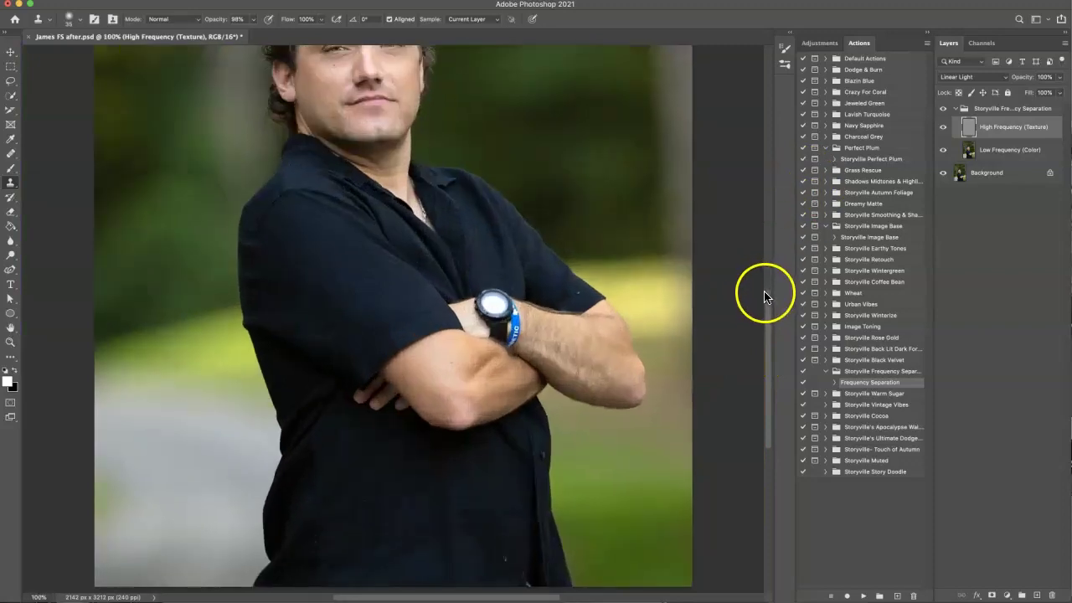
{"action": "scroll", "coordinate": [764, 290], "scroll_direction": "up", "scroll_amount": 3}
{"action": "scroll", "coordinate": [768, 274], "scroll_direction": "up", "scroll_amount": 2}
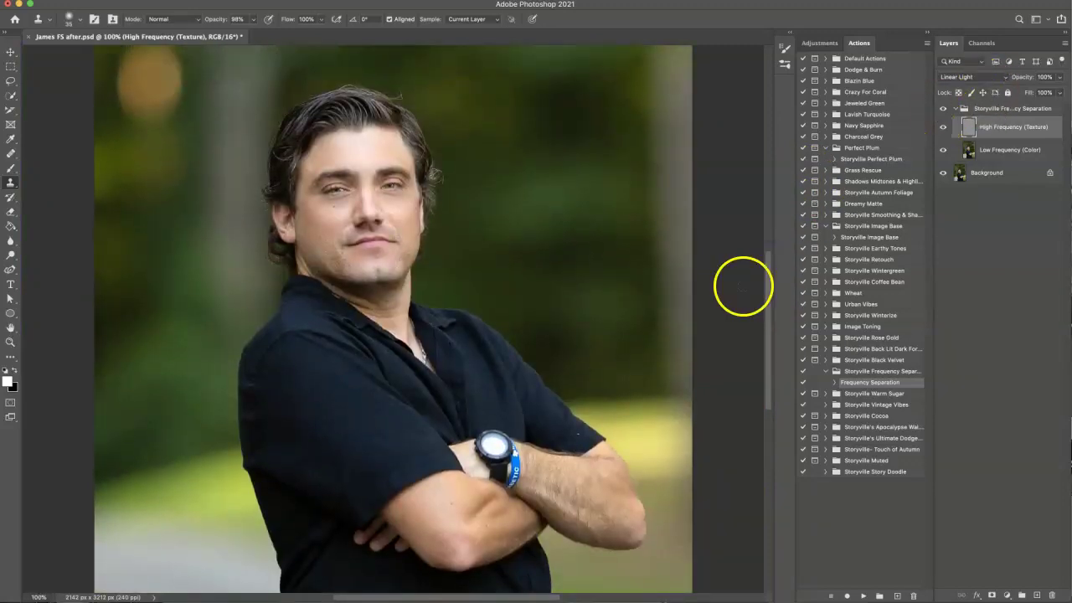
At 200% zoom, sample clean cheek texture and clone it along the jawline.
{"action": "key", "text": "ctrl+plus"}
{"action": "left_click_drag", "start_coordinate": [766, 314], "coordinate": [768, 285]}
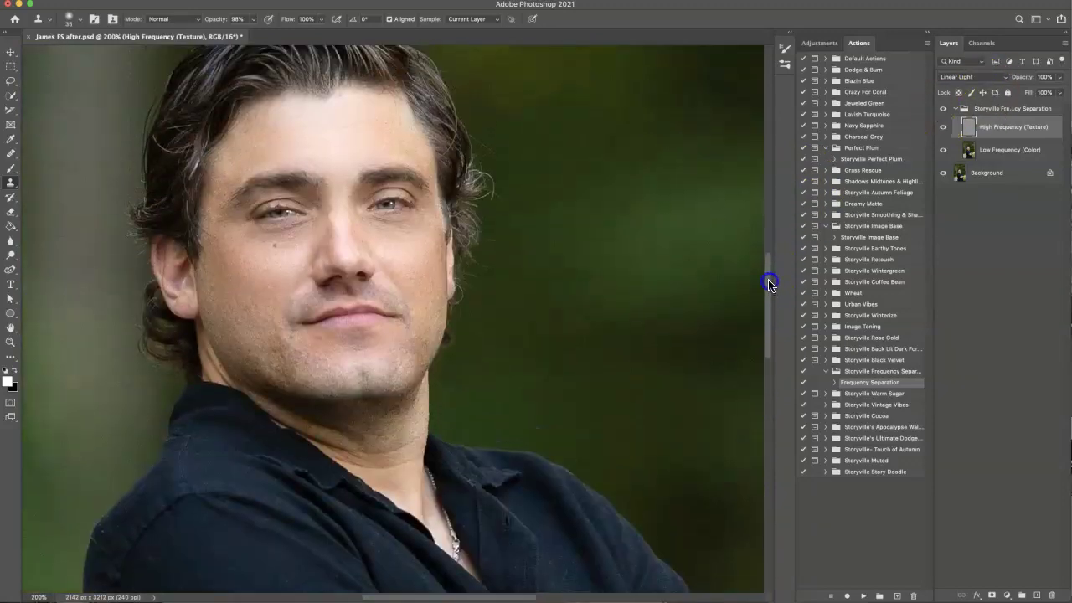
{"action": "left_click", "coordinate": [162, 331], "text": "alt"}
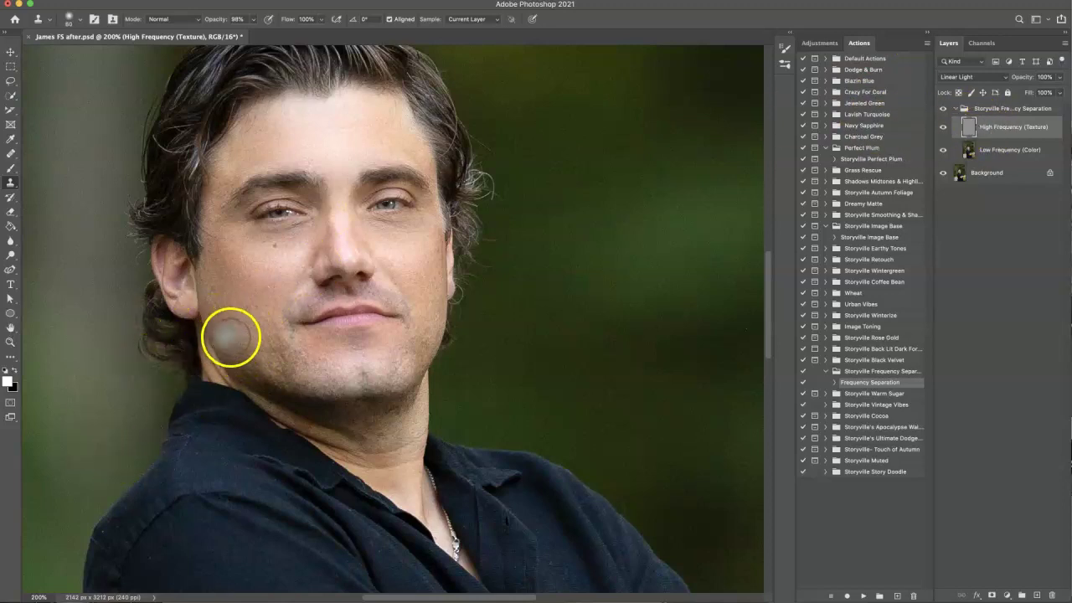
{"action": "mouse_move", "coordinate": [226, 340]}
{"action": "left_mouse_down"}
{"action": "mouse_move", "coordinate": [235, 333]}
{"action": "mouse_move", "coordinate": [276, 363]}
{"action": "mouse_move", "coordinate": [276, 352]}
{"action": "left_mouse_up"}
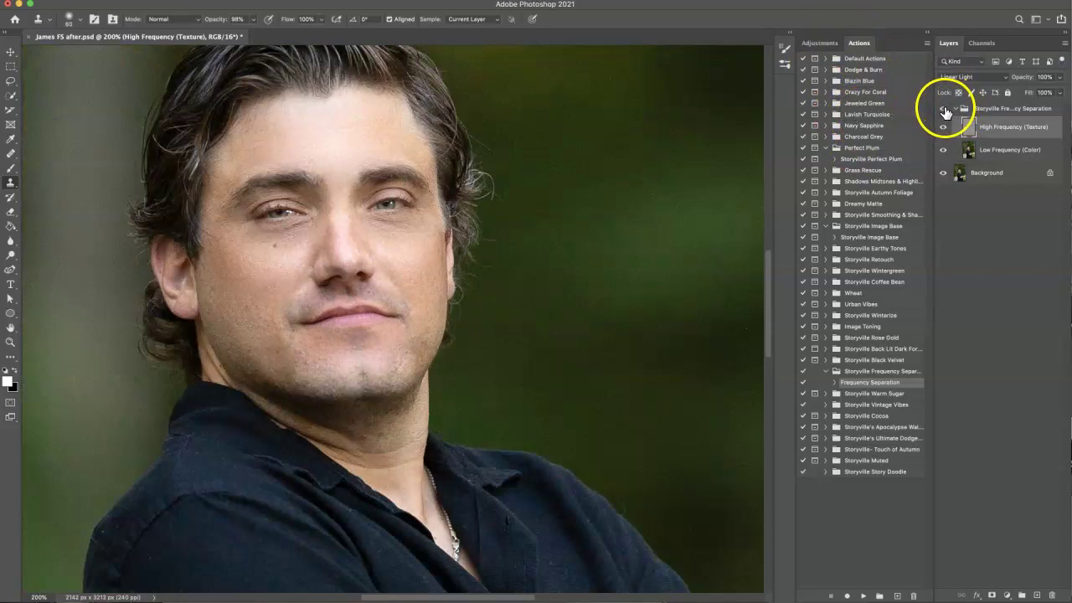
{"action": "left_click", "coordinate": [945, 112]}
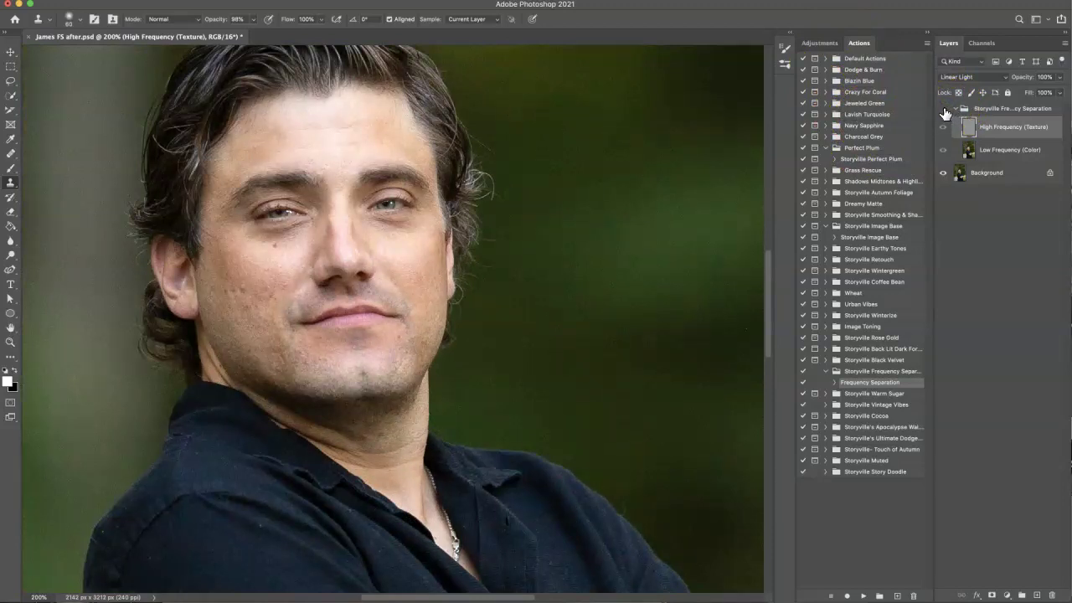
{"action": "left_click", "coordinate": [944, 111]}
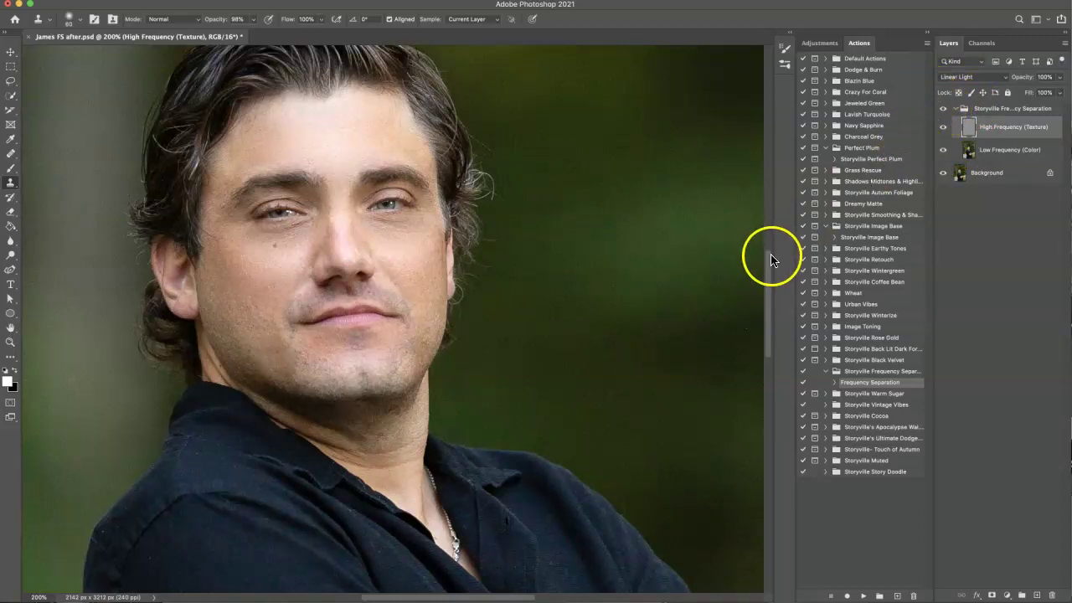
{"action": "left_click_drag", "start_coordinate": [770, 260], "coordinate": [773, 239]}
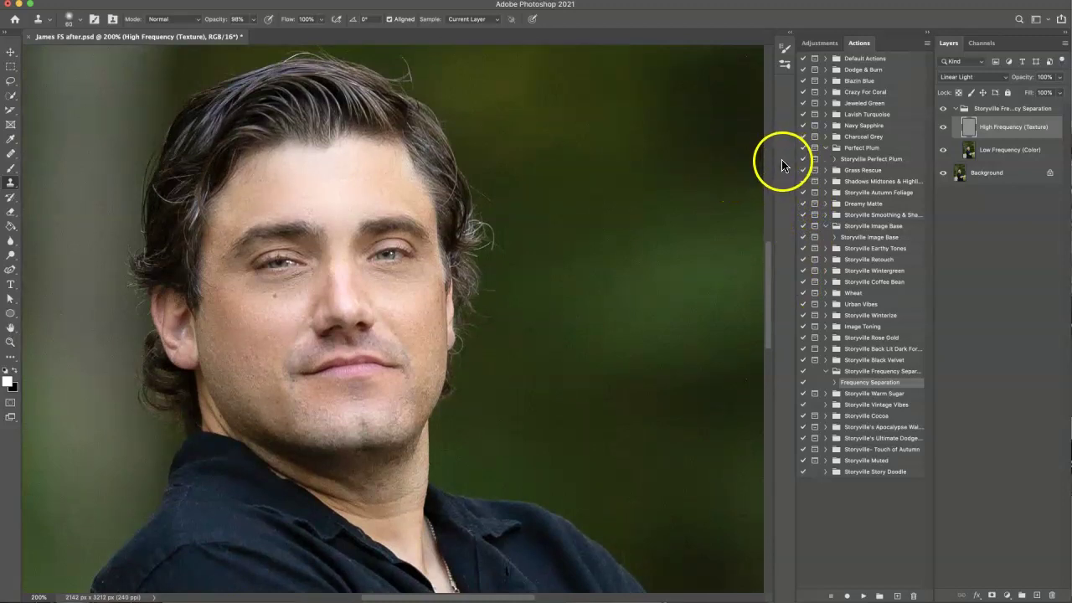
{"action": "left_click", "coordinate": [241, 557]}
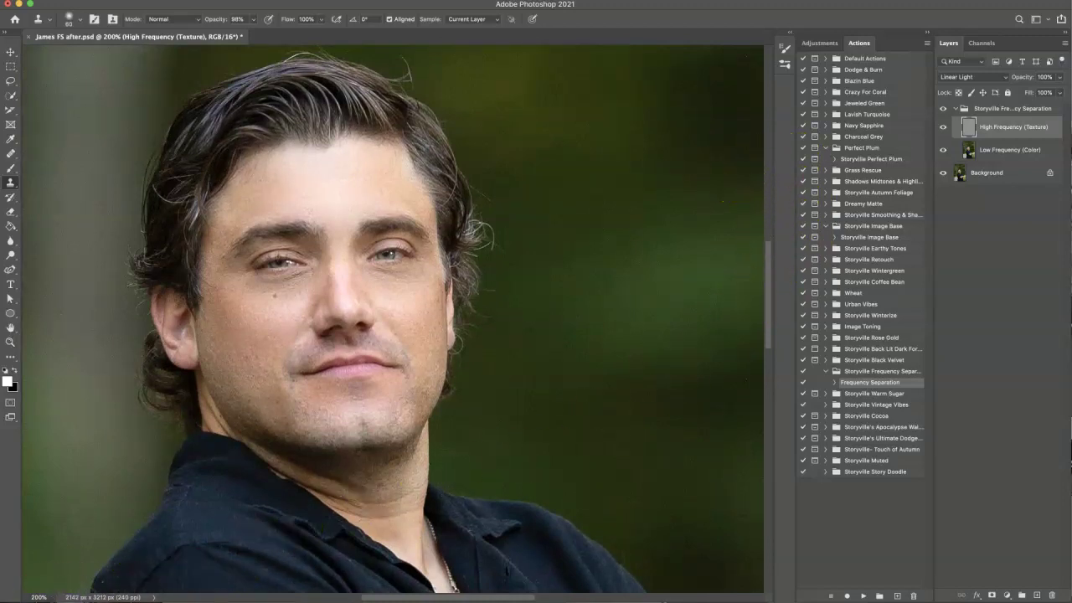